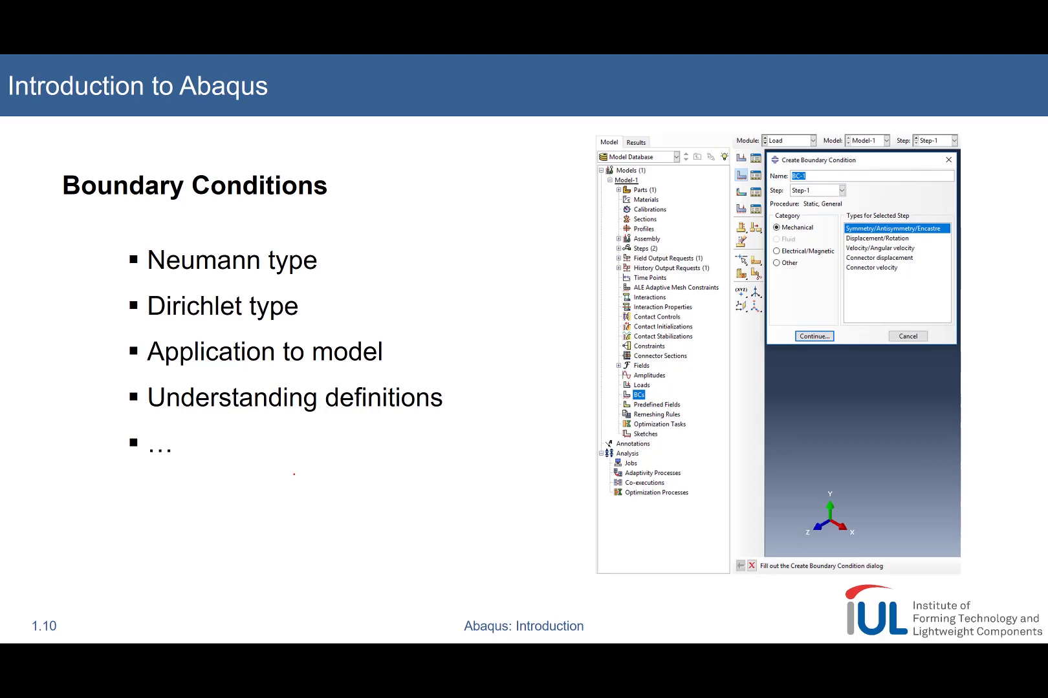
Handwrite 'loads' beside Neumann type and 'BCs' beside Dirichlet type, and tick Loads and BCs in the screenshot.
mouse_move(388, 271)
mouse_down()
mouse_move(448, 253)
mouse_move(454, 266)
mouse_move(480, 252)
mouse_move(497, 256)
mouse_move(503, 277)
mouse_up()
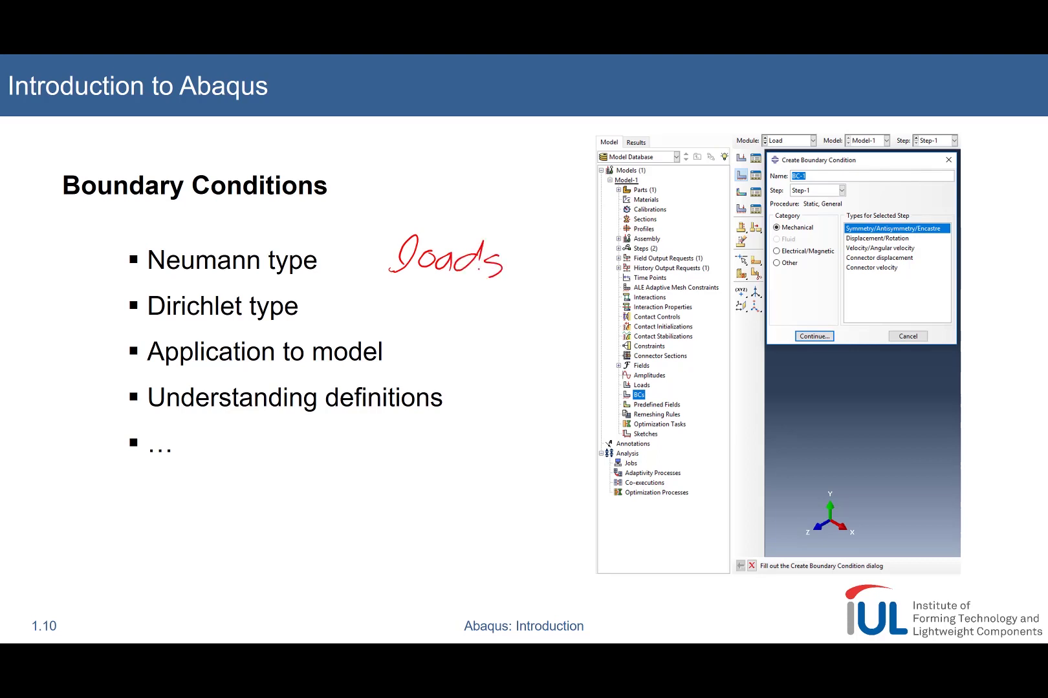
mouse_move(389, 295)
mouse_down()
mouse_move(391, 324)
mouse_move(395, 308)
mouse_move(392, 323)
mouse_move(454, 313)
mouse_move(451, 326)
mouse_up()
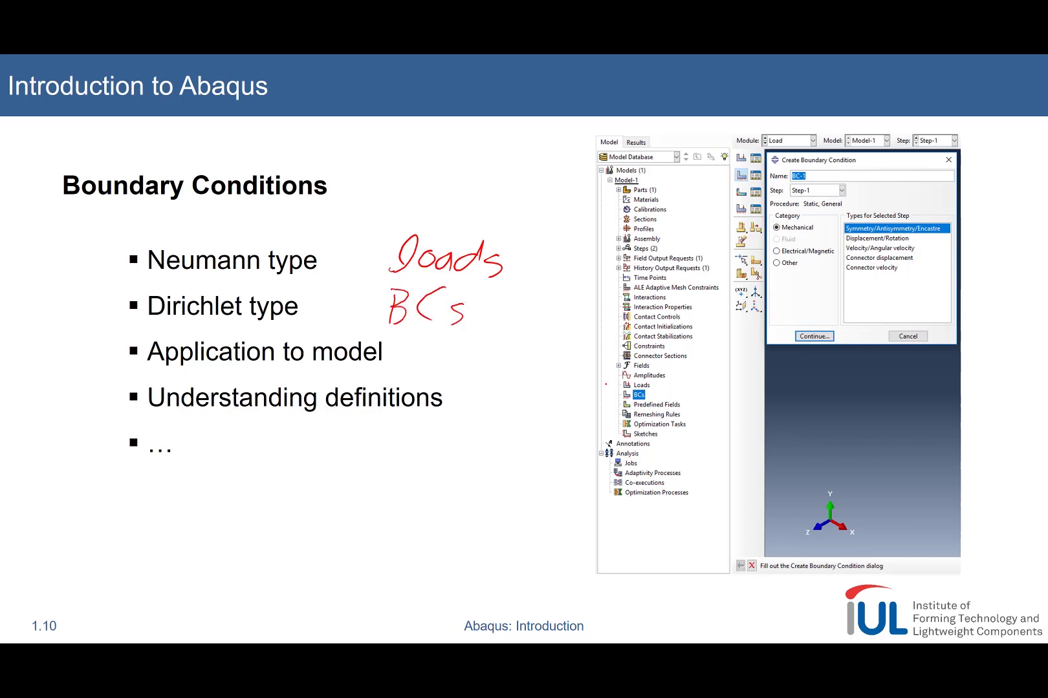
drag(606, 384, 620, 394)
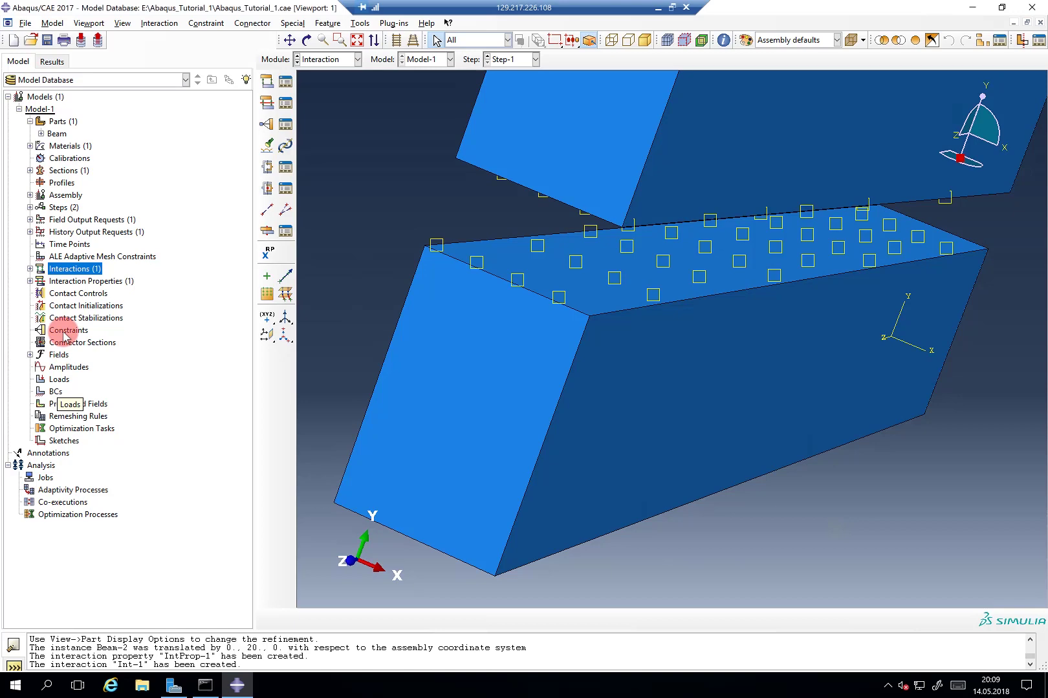
Delete the Beam-2 instance from the assembly.
click(29, 195)
click(67, 232)
right_click(65, 233)
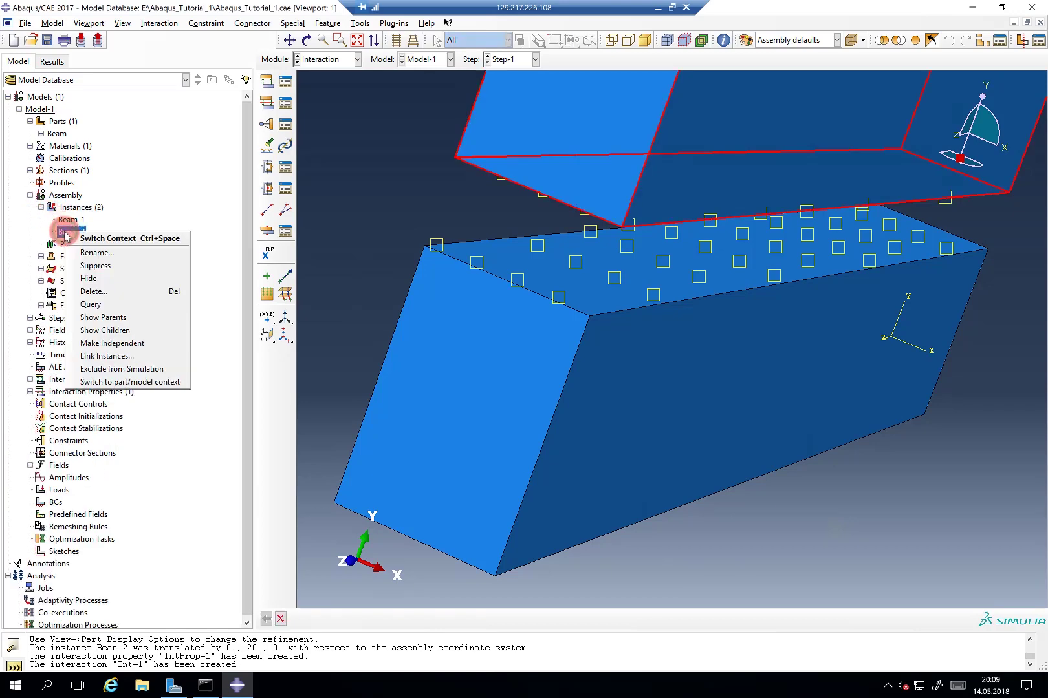
click(112, 292)
click(479, 357)
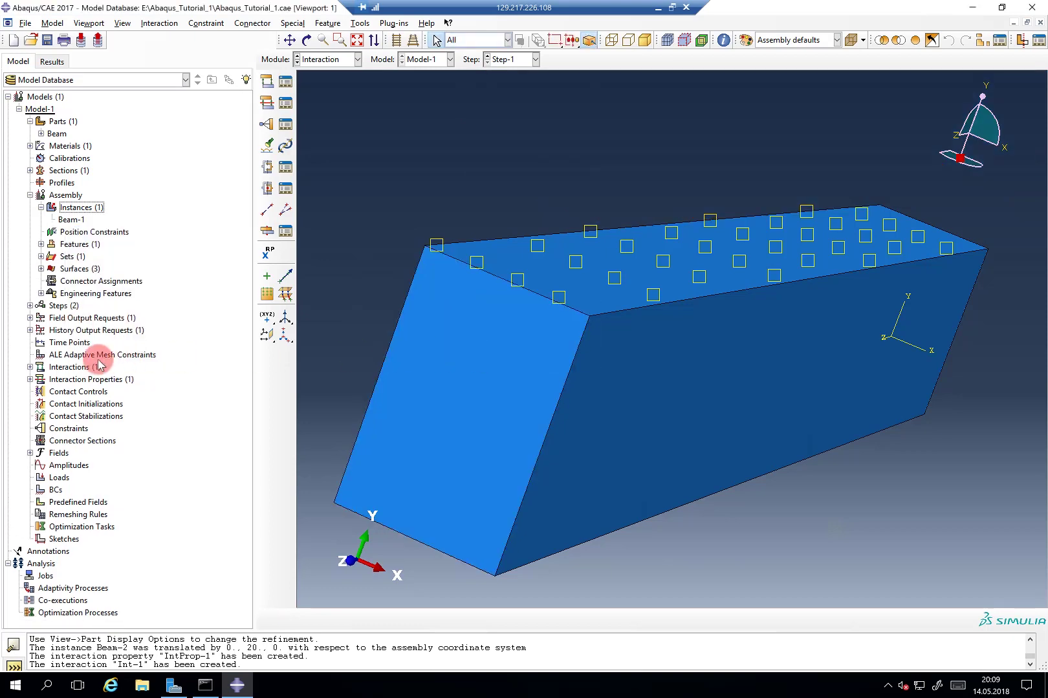
Delete the Int-1 interaction, leaving Interactions empty.
click(29, 366)
click(51, 379)
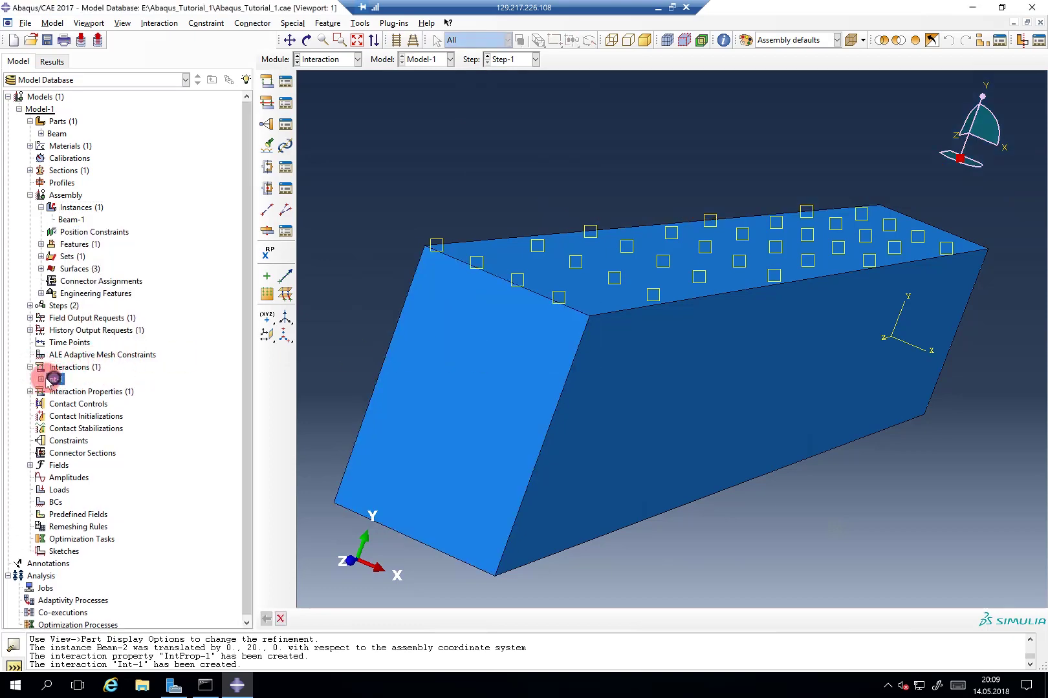
right_click(52, 380)
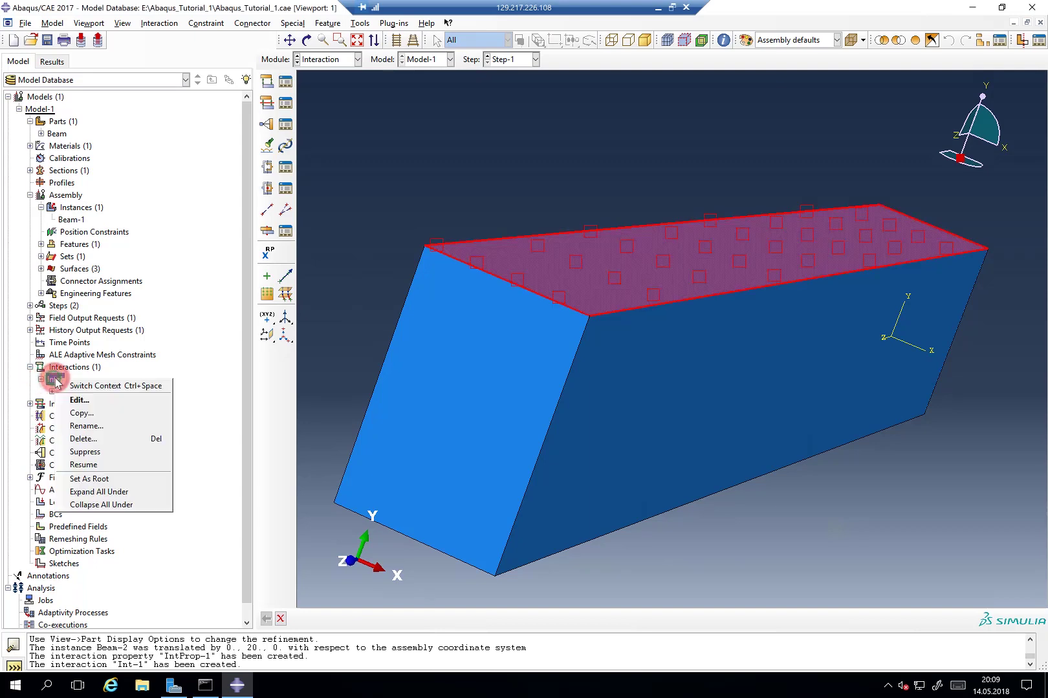
click(92, 440)
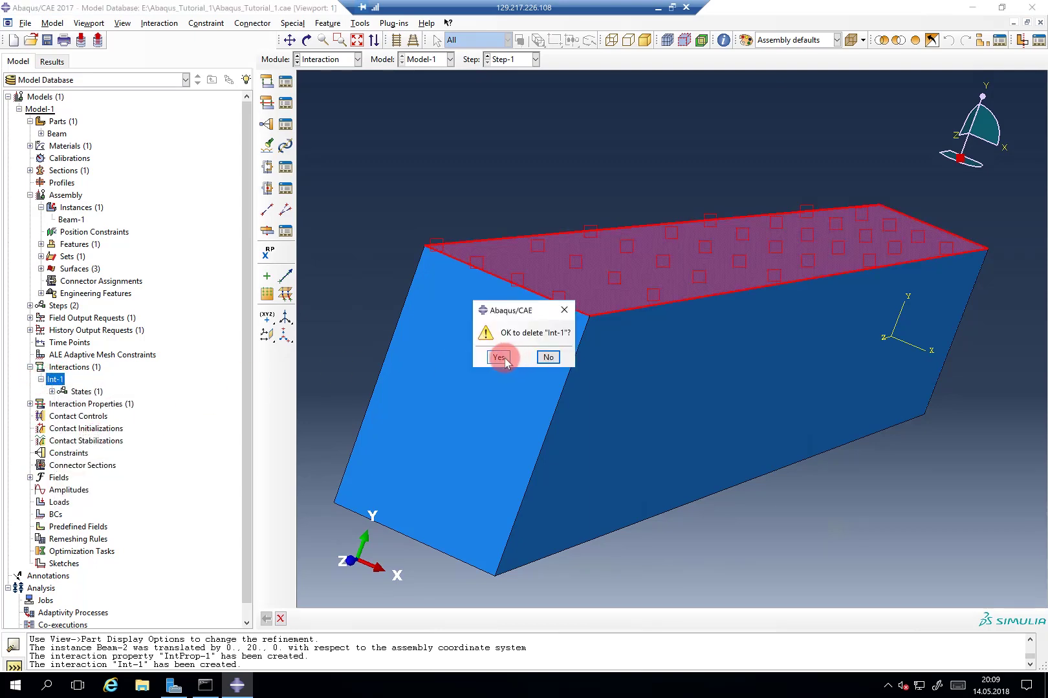
click(504, 358)
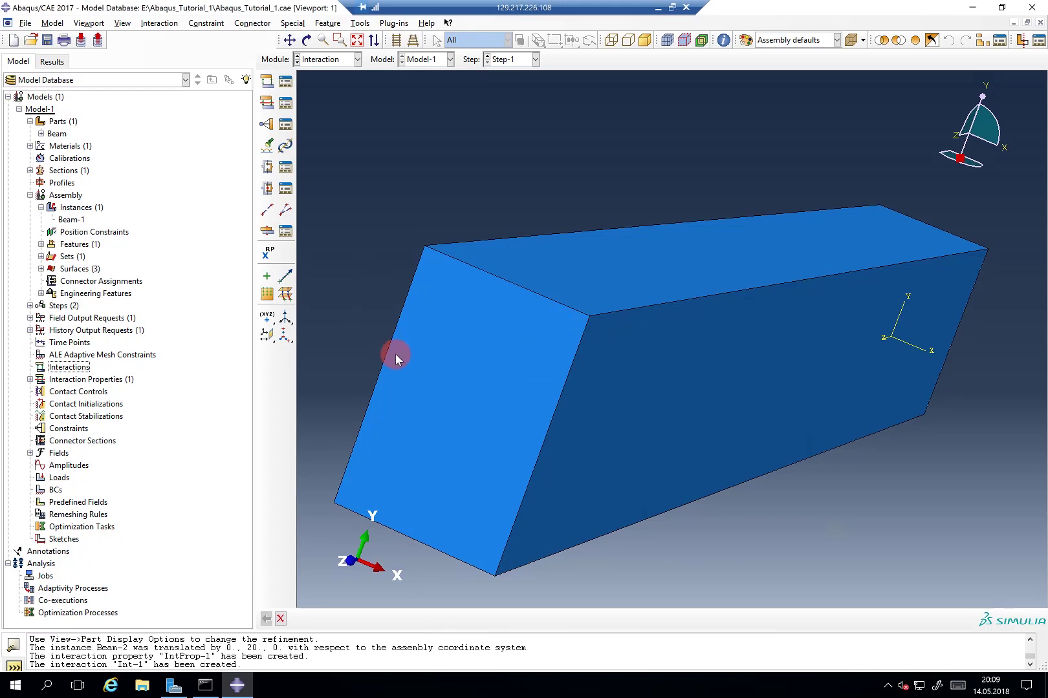
Begin boundary condition BC-1 from the BCs container, keeping Step-1 as its step.
click(55, 489)
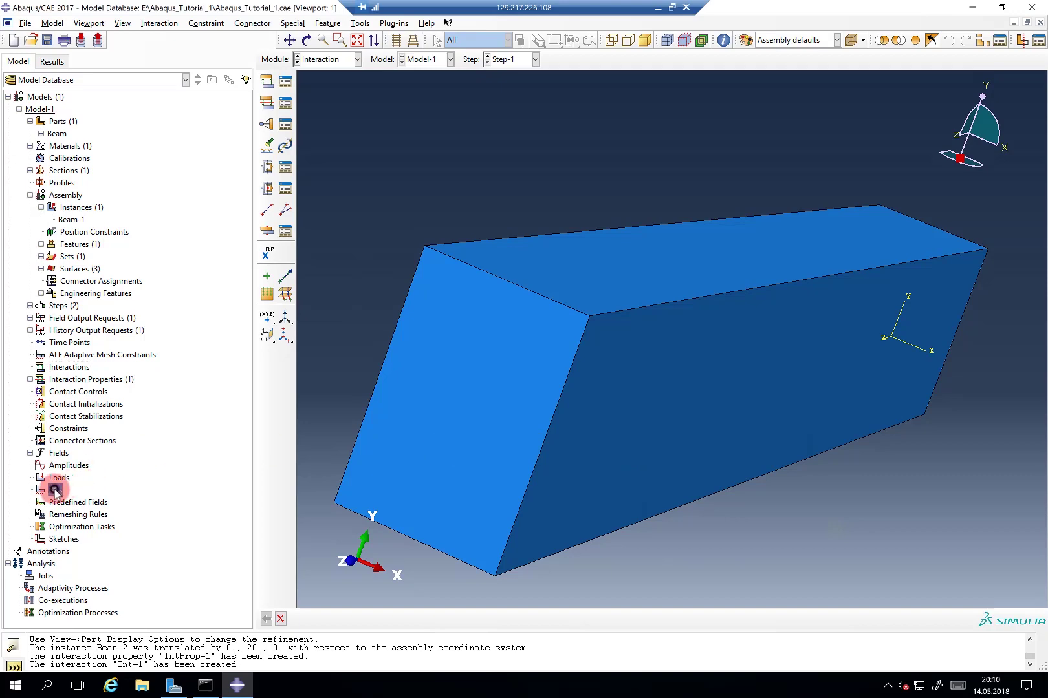
double_click(55, 490)
drag(130, 170, 420, 163)
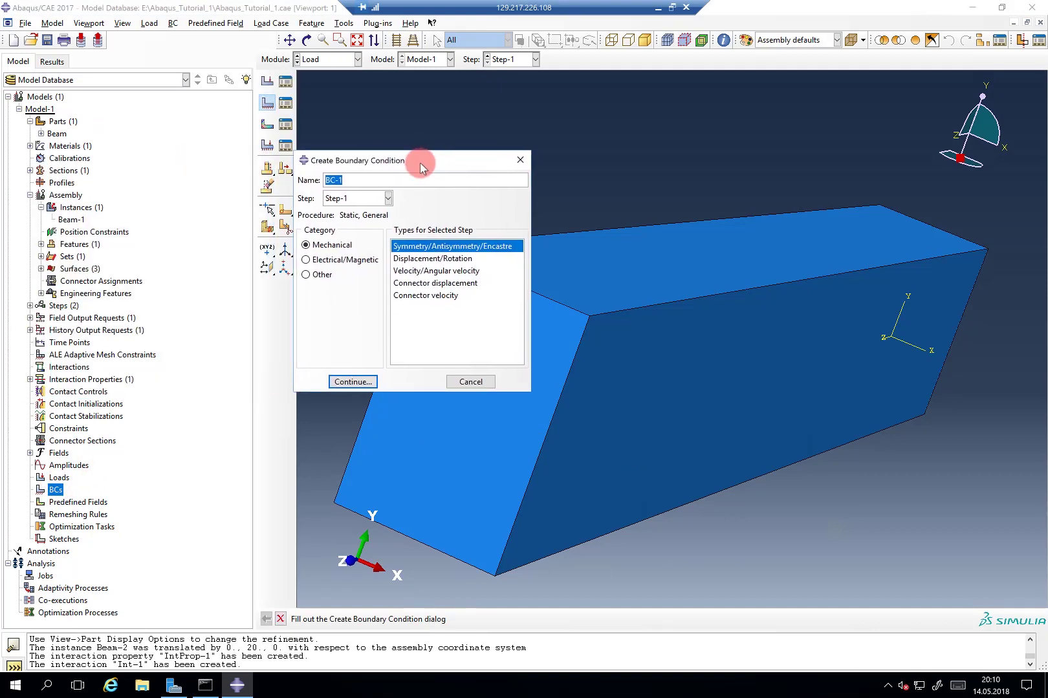
click(388, 201)
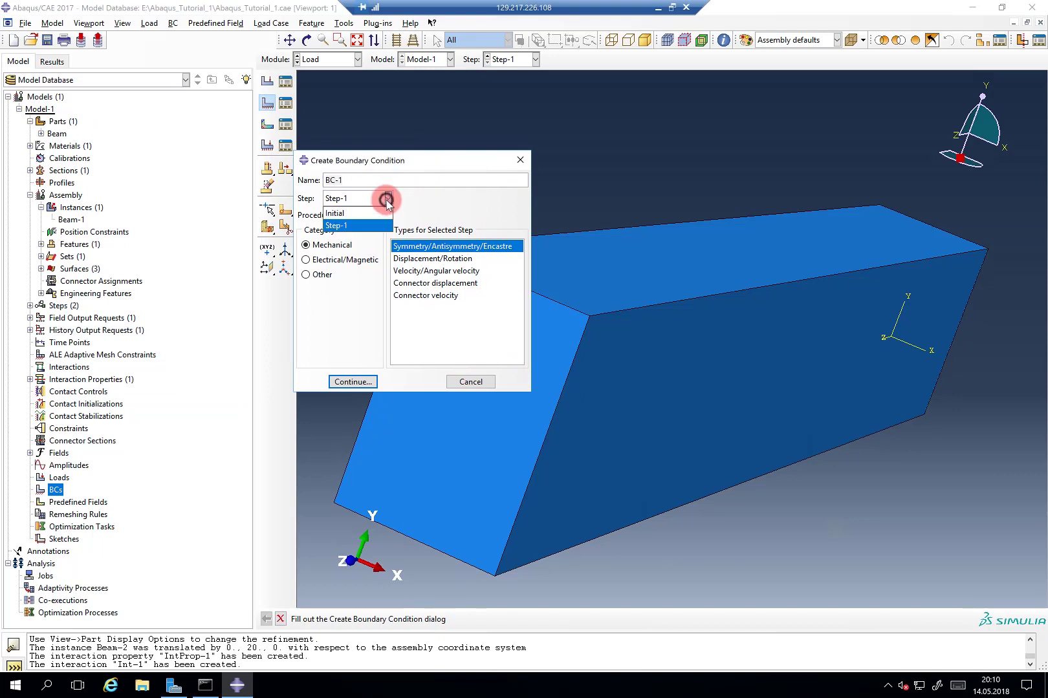
click(388, 200)
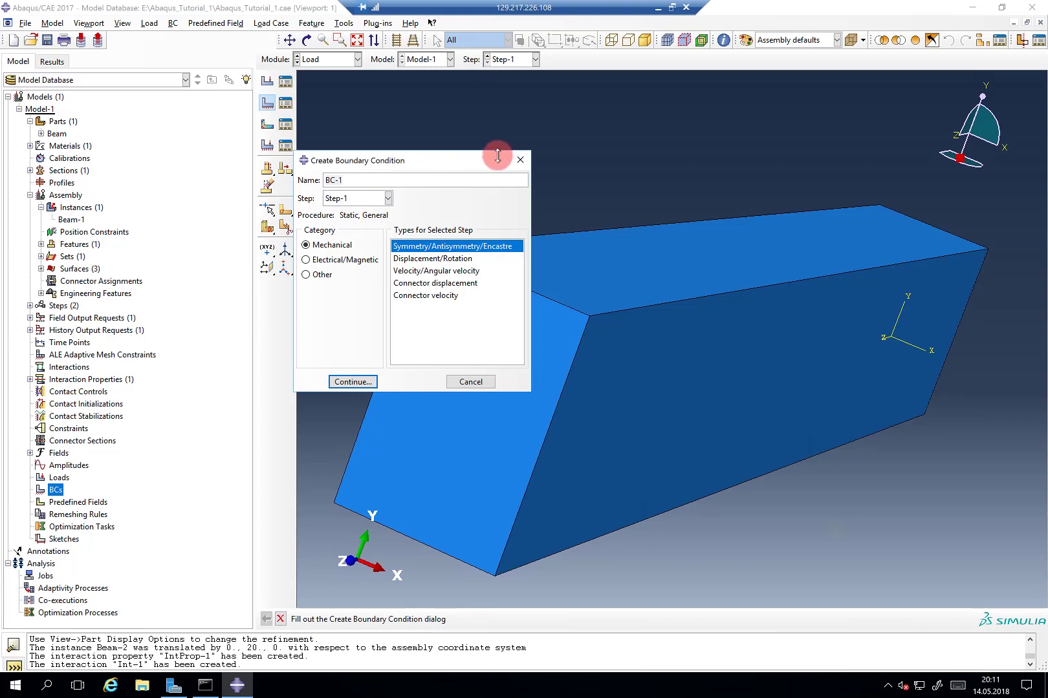
Move the Create Boundary Condition dialog aside, keeping Mechanical and Symmetry/Antisymmetry/Encastre selected.
drag(498, 159, 264, 123)
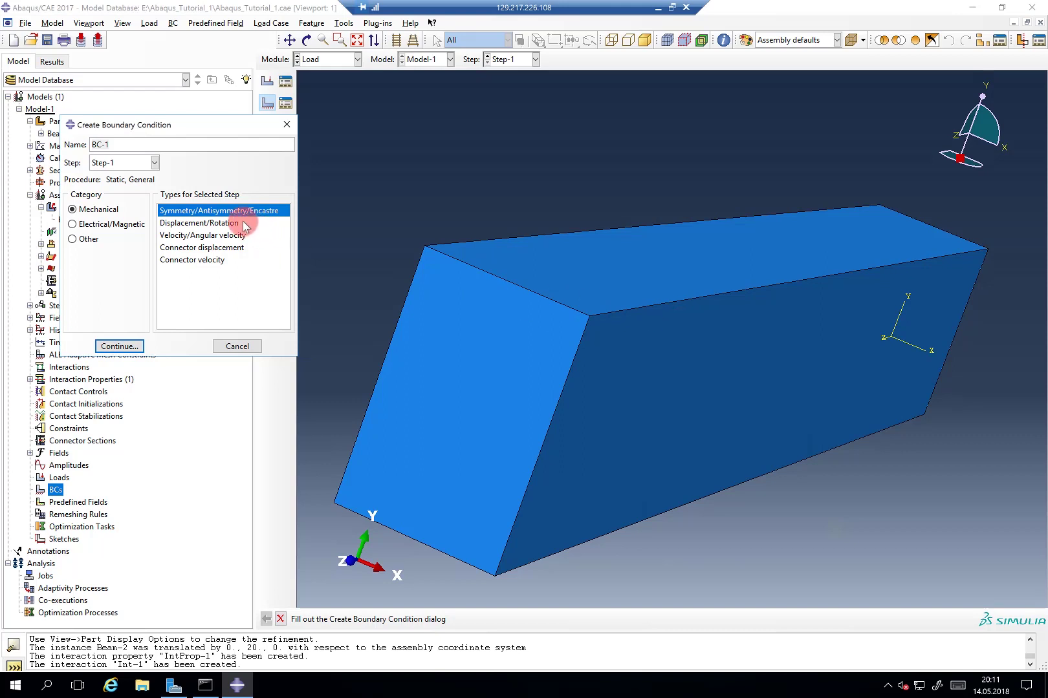
Continue with the Encastre type, rotate the beam, and pick its end face as BC-1's region.
click(132, 345)
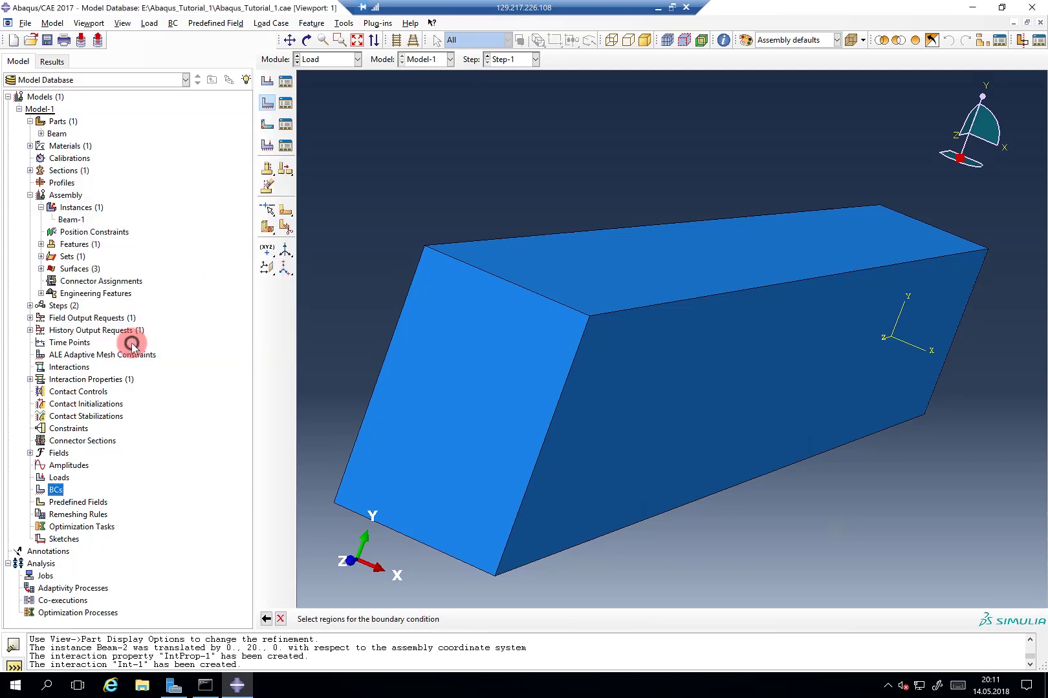
key(F3)
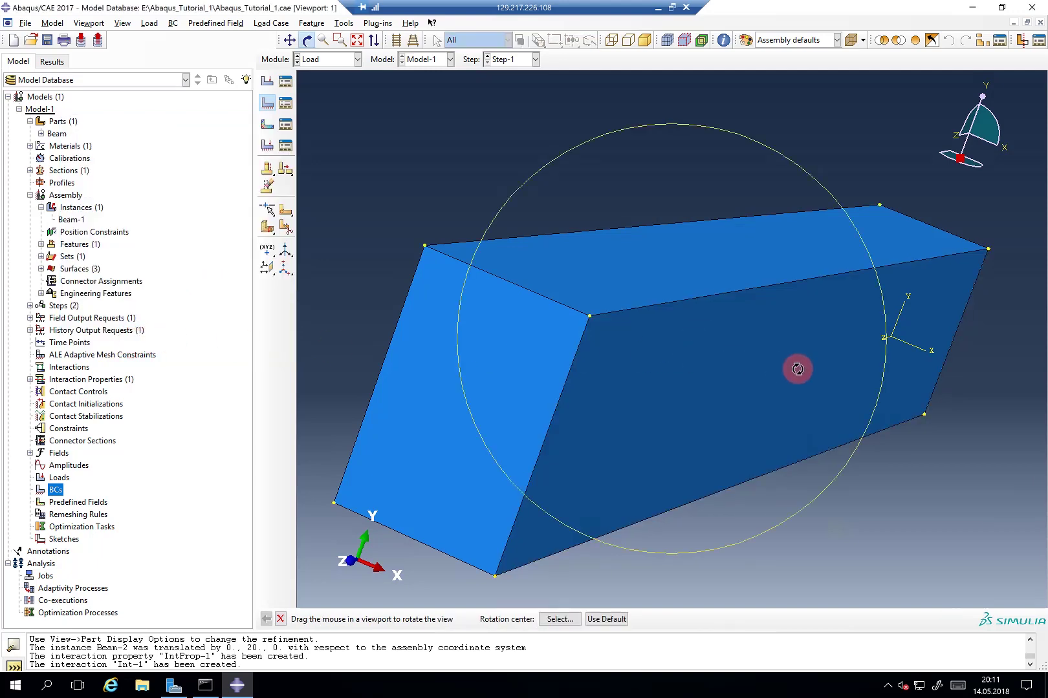
mouse_move(836, 369)
mouse_down()
mouse_move(707, 273)
mouse_move(627, 278)
mouse_up()
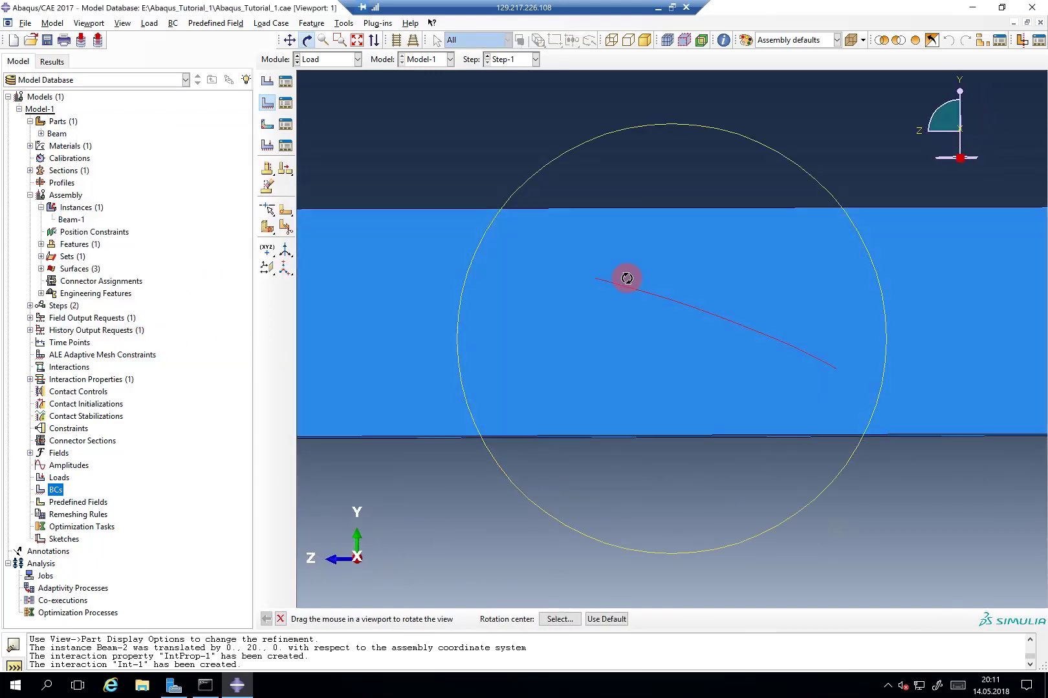
mouse_move(790, 339)
mouse_down()
mouse_move(491, 342)
mouse_move(682, 336)
mouse_move(741, 355)
mouse_up()
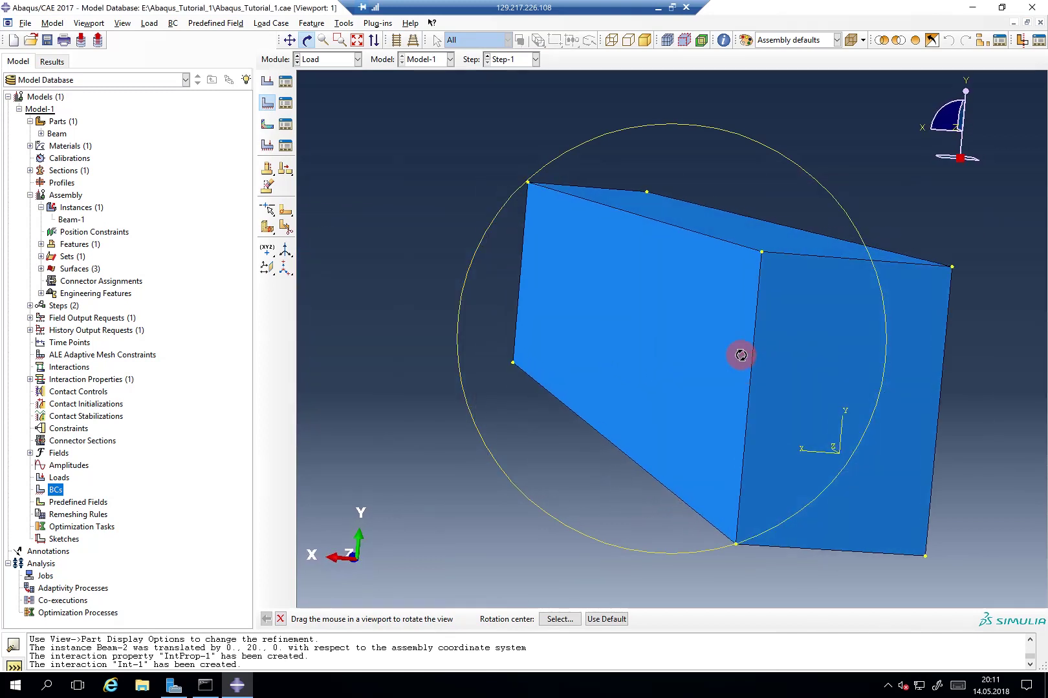
key(Escape)
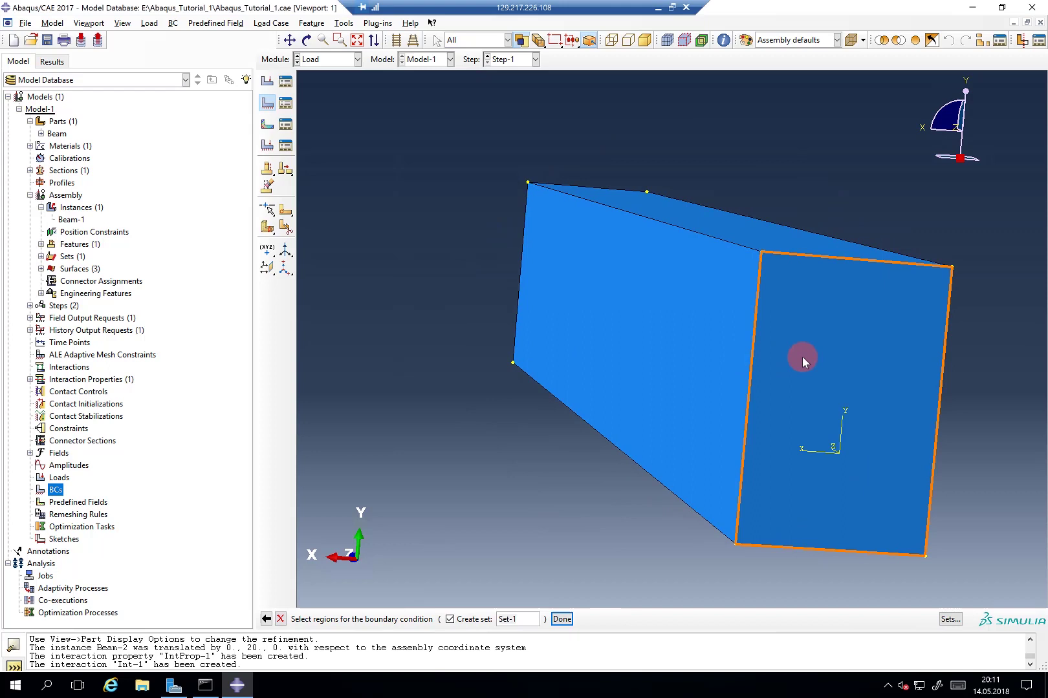
click(802, 356)
click(948, 349)
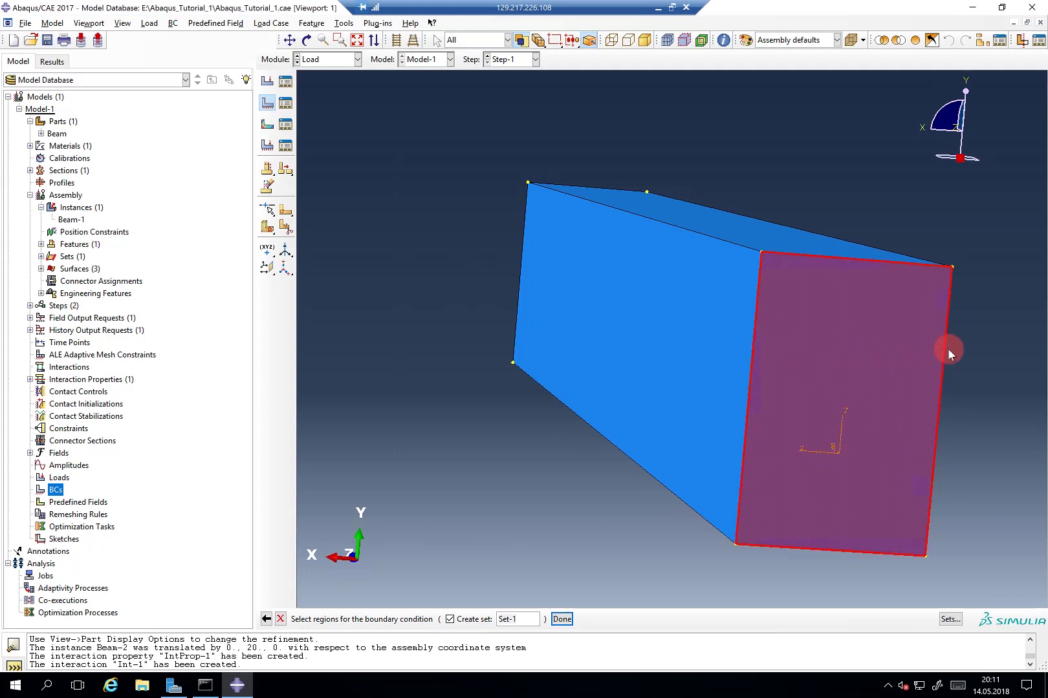
Confirm the end face and set BC-1 to ENCASTRE (U1=U2=U3=UR1=UR2=UR3=0).
middle_click(517, 542)
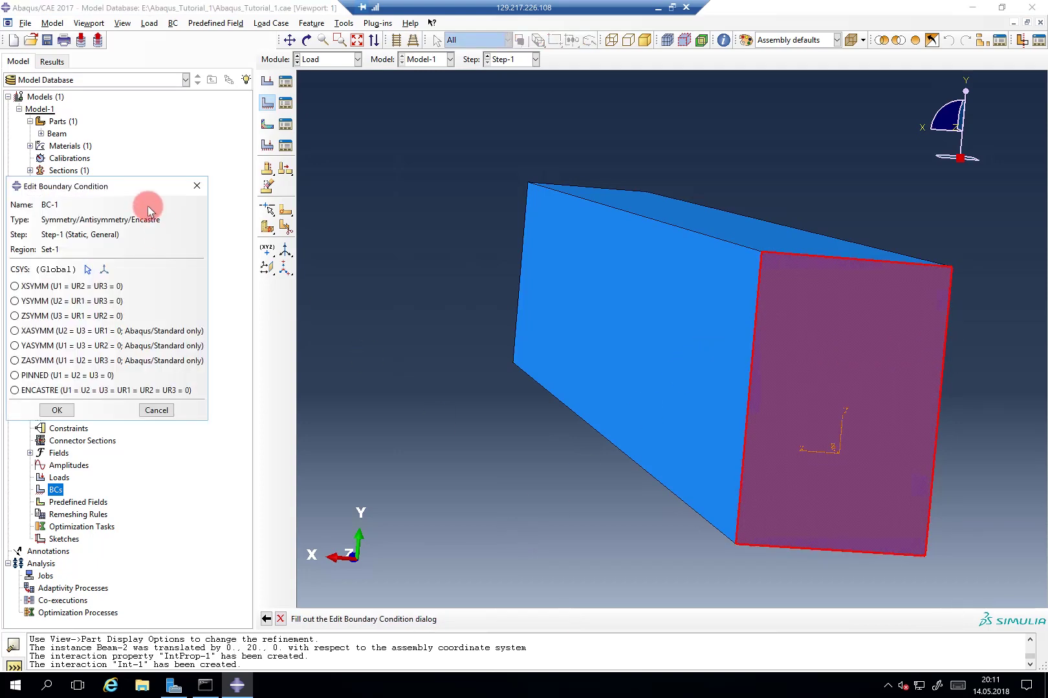
drag(139, 191, 430, 194)
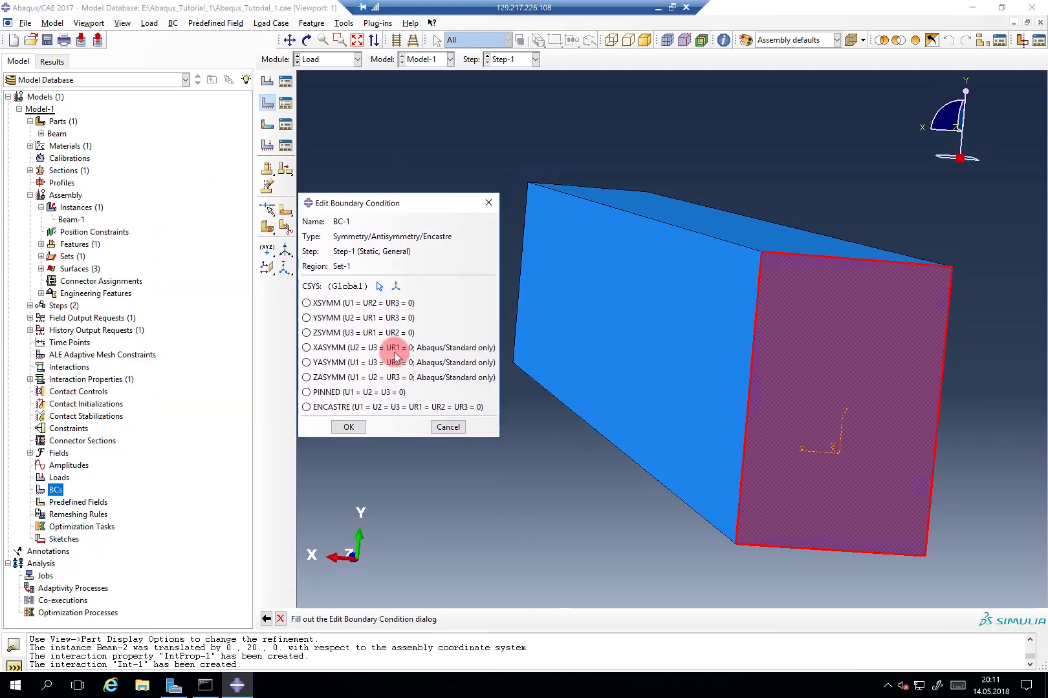
click(380, 407)
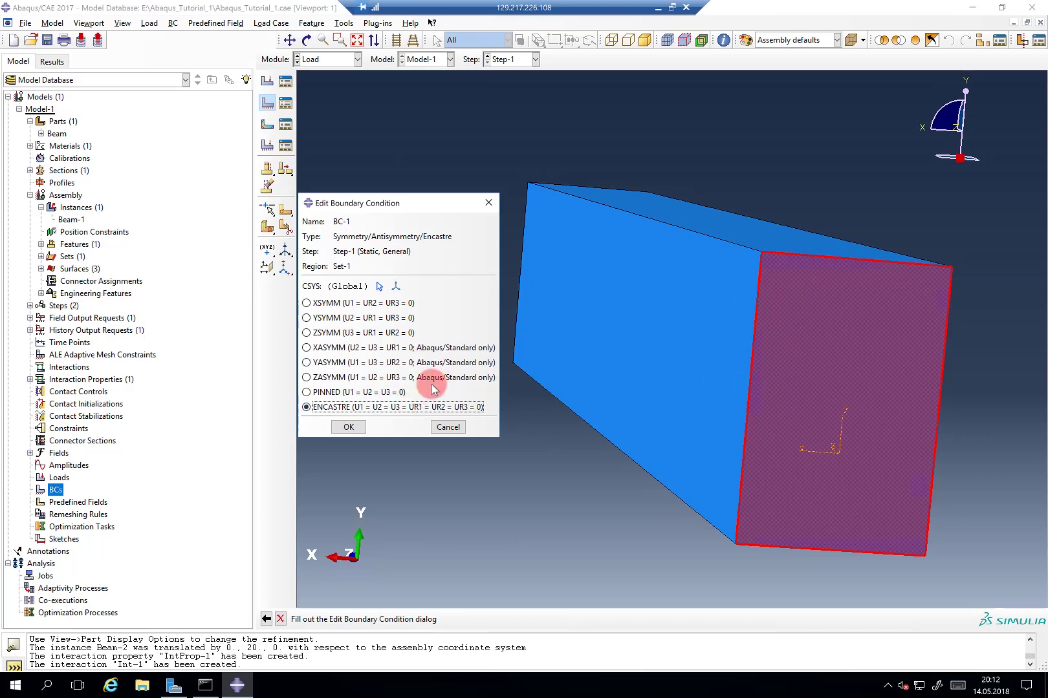
click(348, 427)
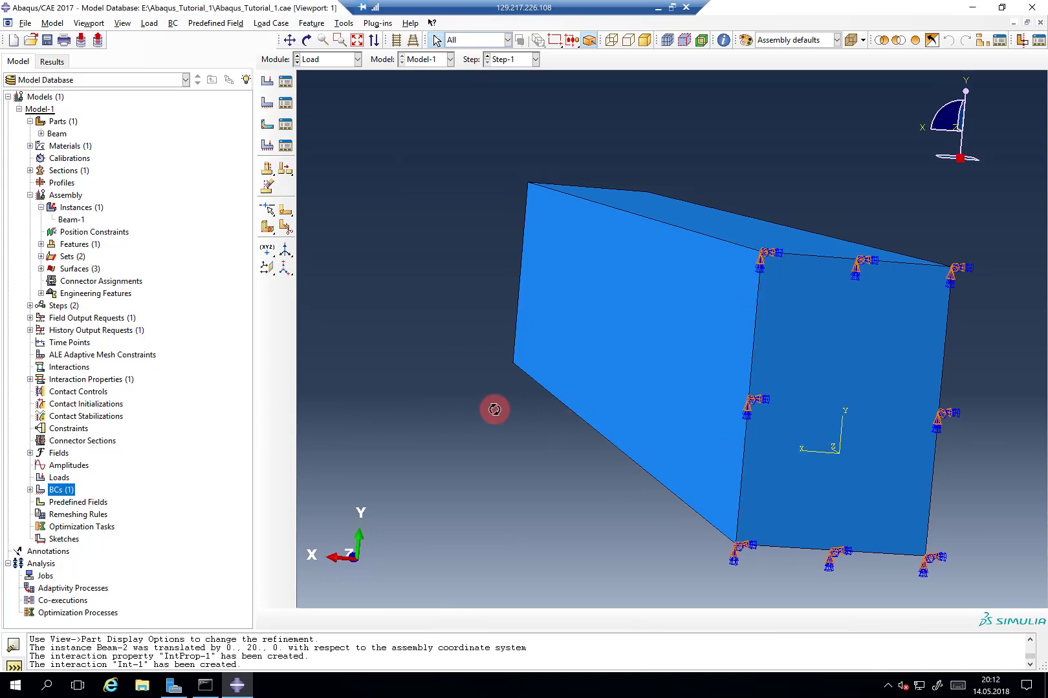
ctrl+alt+drag(491, 356, 683, 386)
ctrl+alt+middle_drag(683, 386, 730, 329)
ctrl+alt+drag(729, 329, 801, 310)
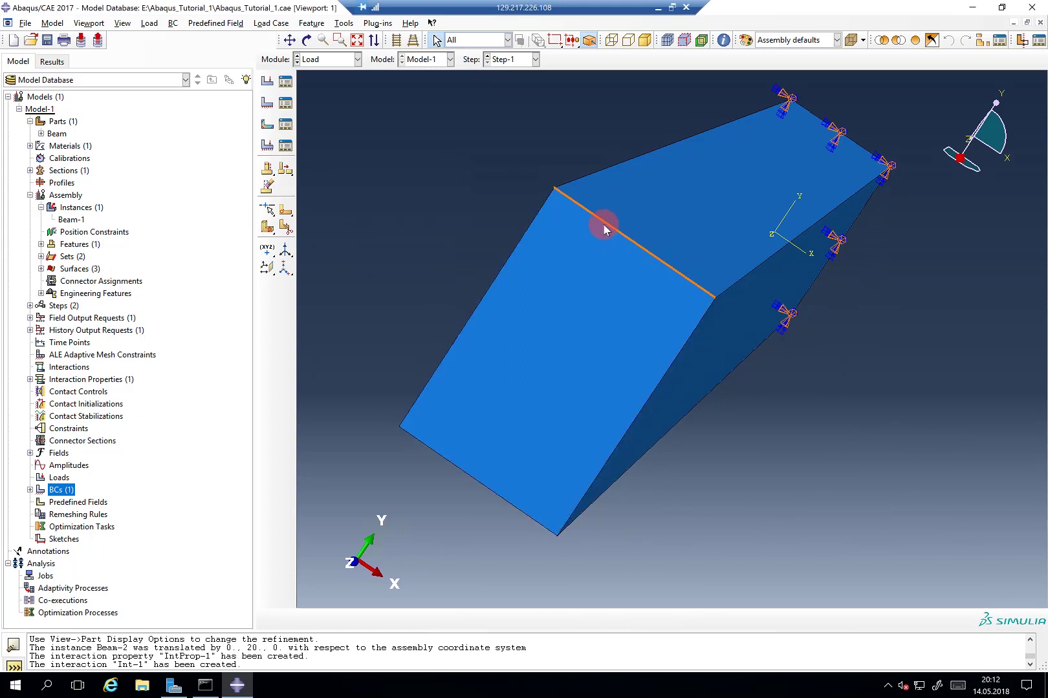
Create Load-1 as a concentrated force and pick the free end's two top corner points.
double_click(59, 477)
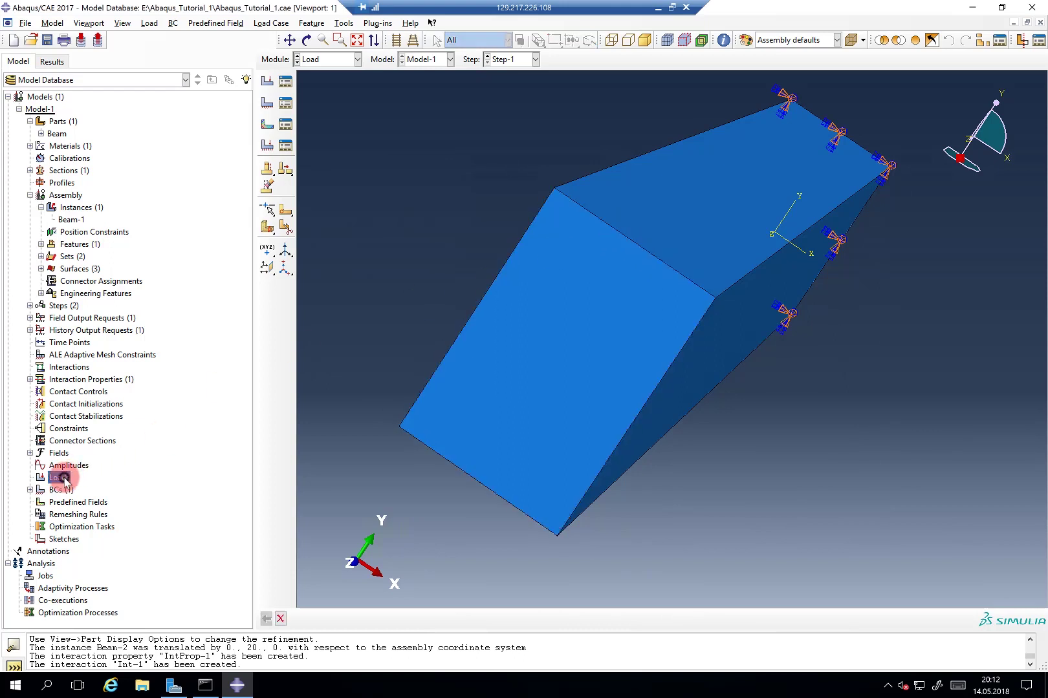
drag(117, 148, 295, 149)
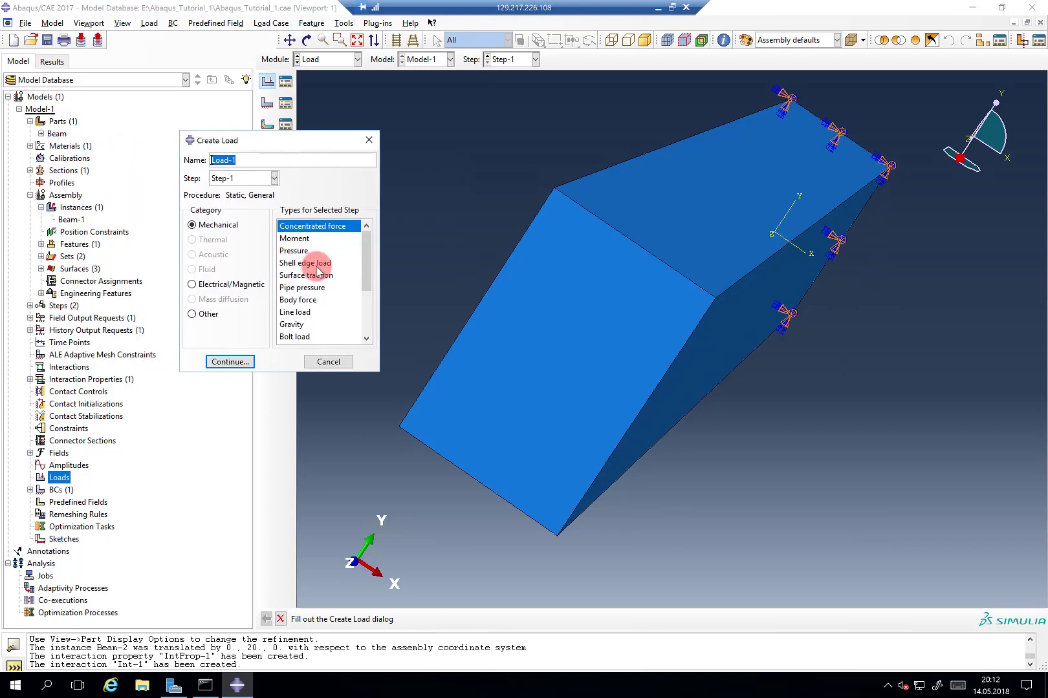
click(310, 312)
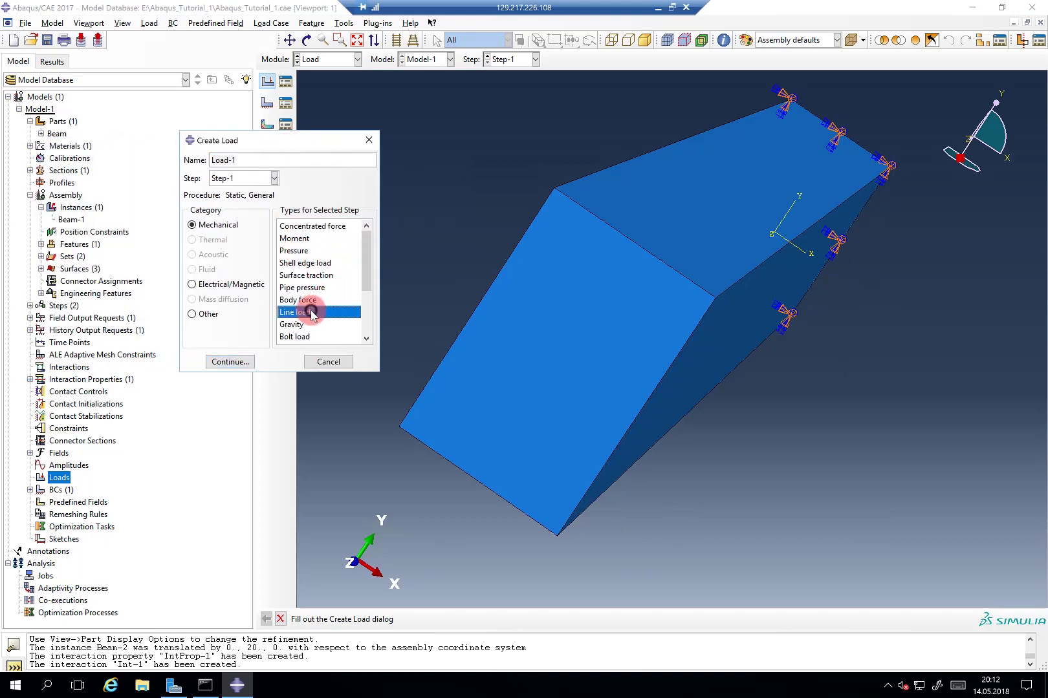
click(230, 361)
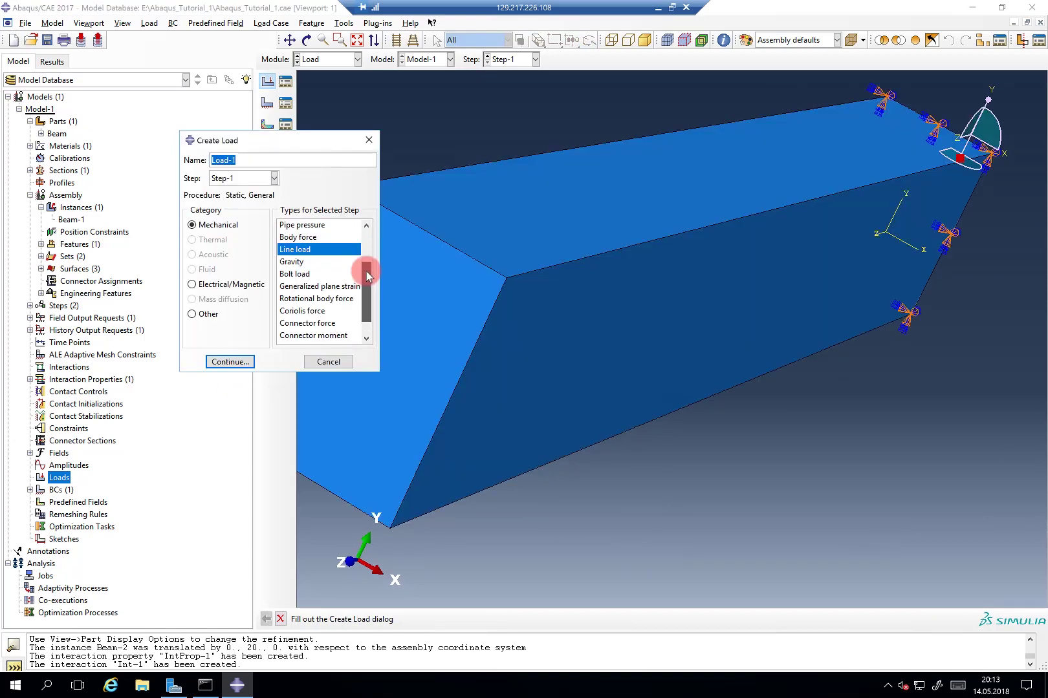
drag(366, 276, 365, 247)
click(338, 226)
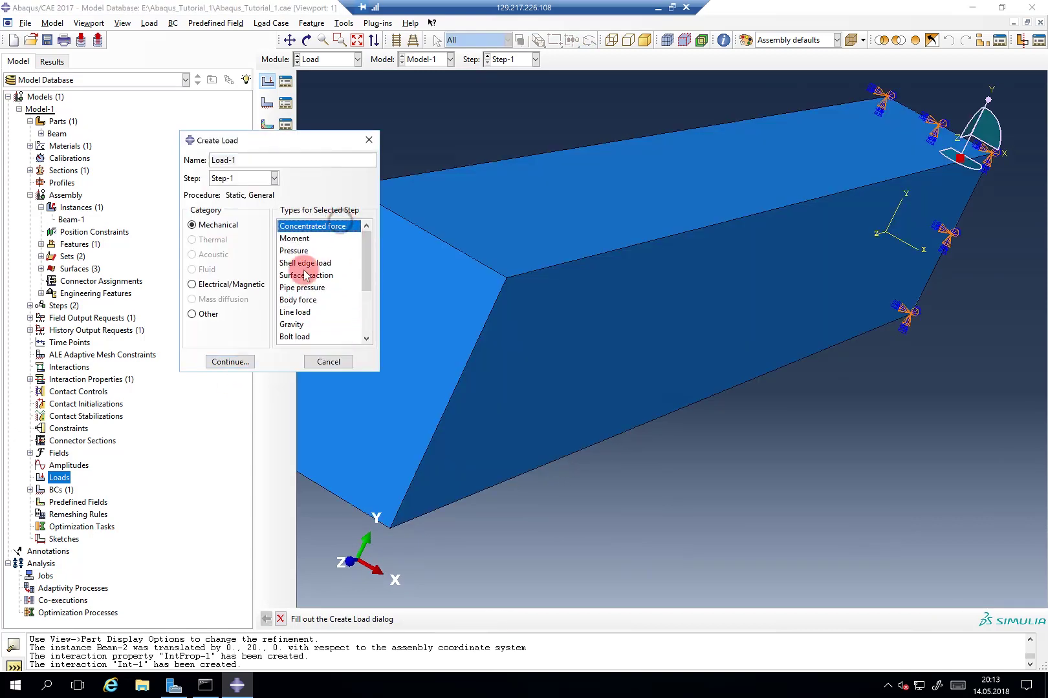
click(230, 364)
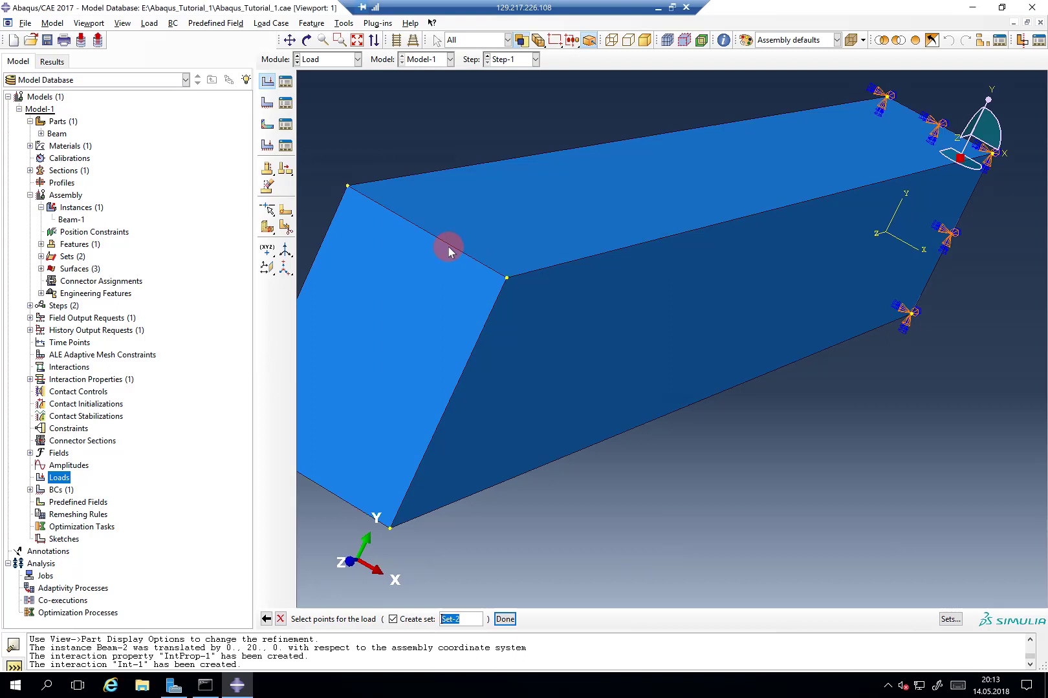
click(506, 279)
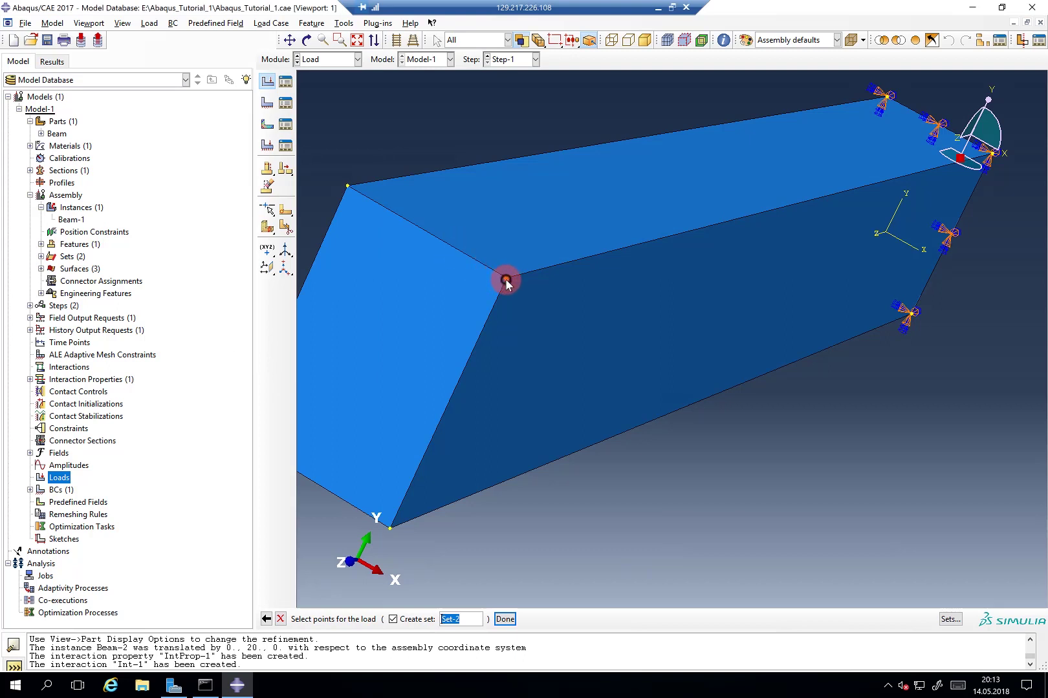
click(348, 187)
Enter CF2 = -200 for Load-1, then cancel the Edit Load dialog.
middle_click(358, 159)
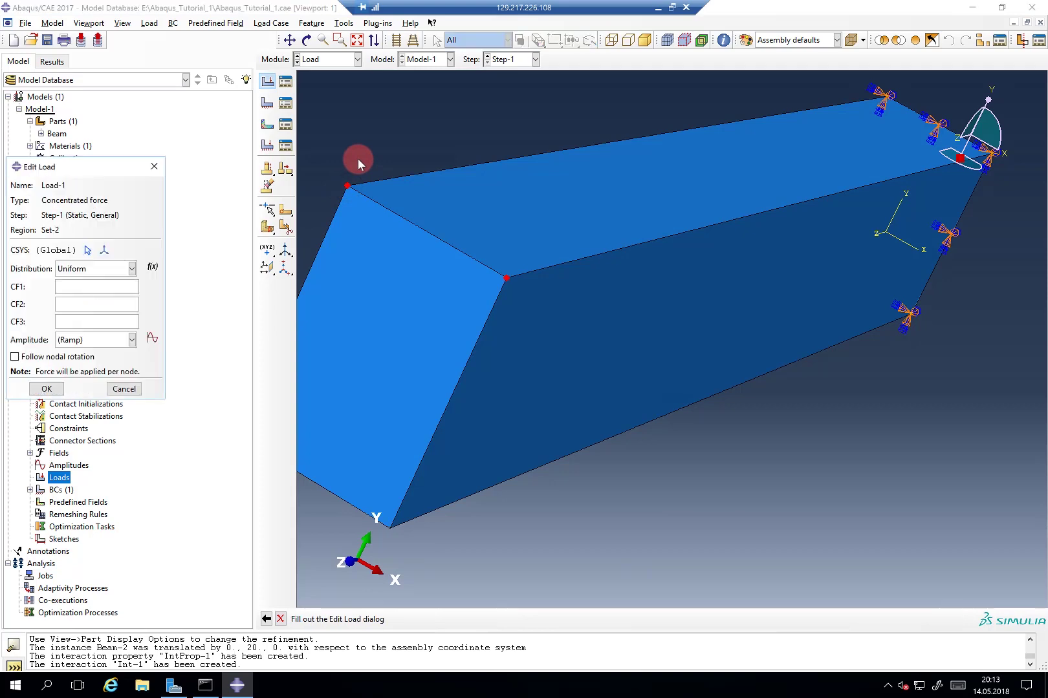
drag(76, 171, 230, 197)
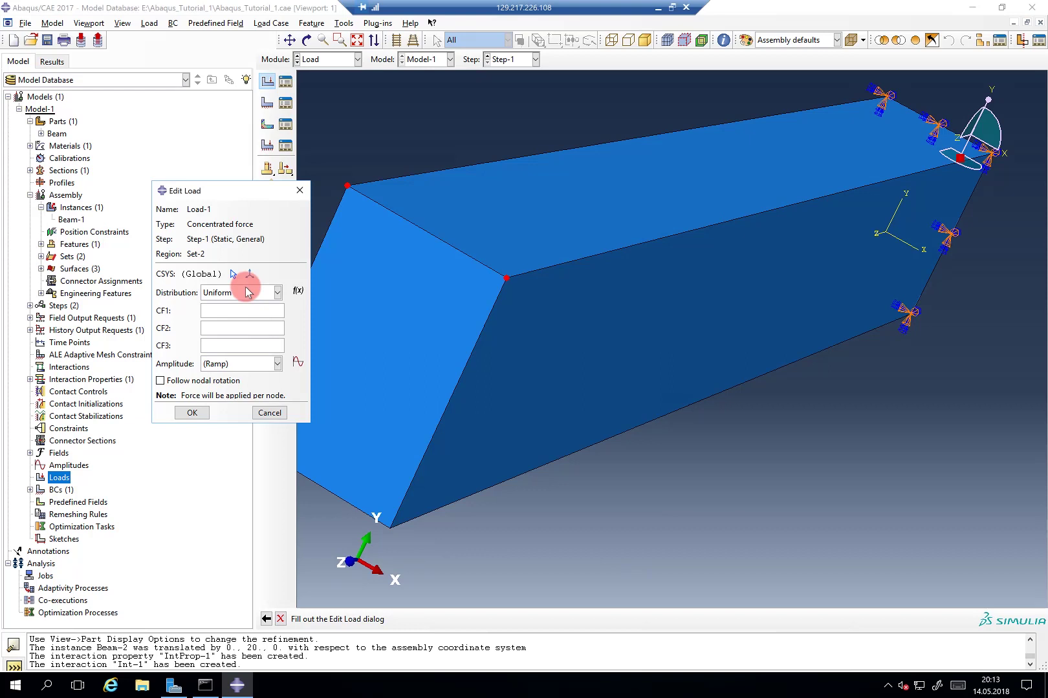
click(243, 311)
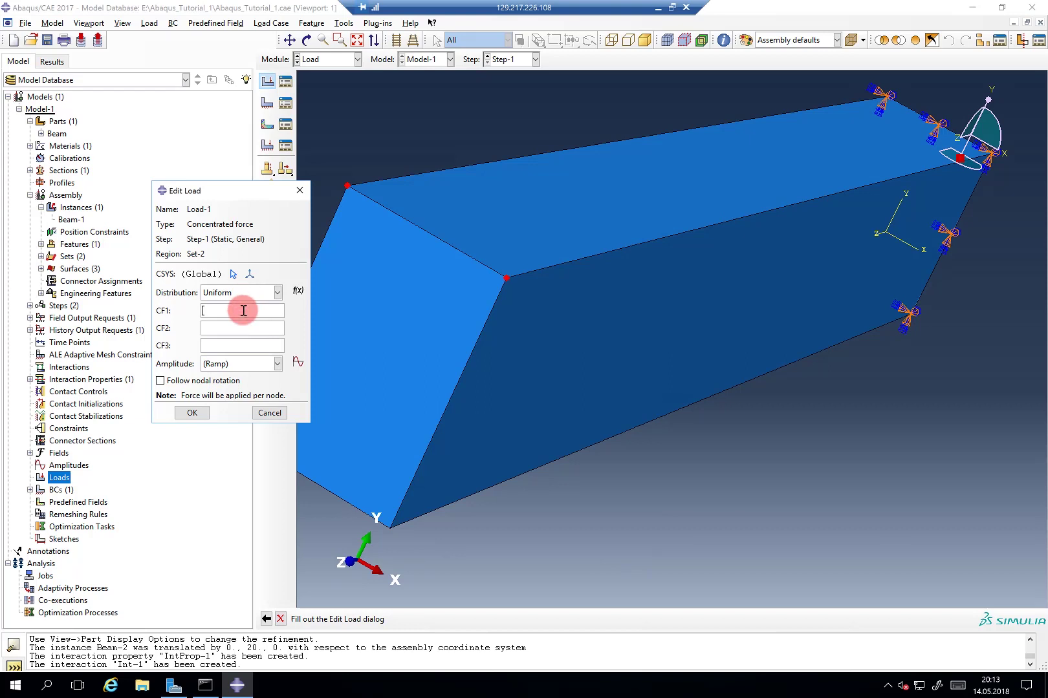
click(234, 330)
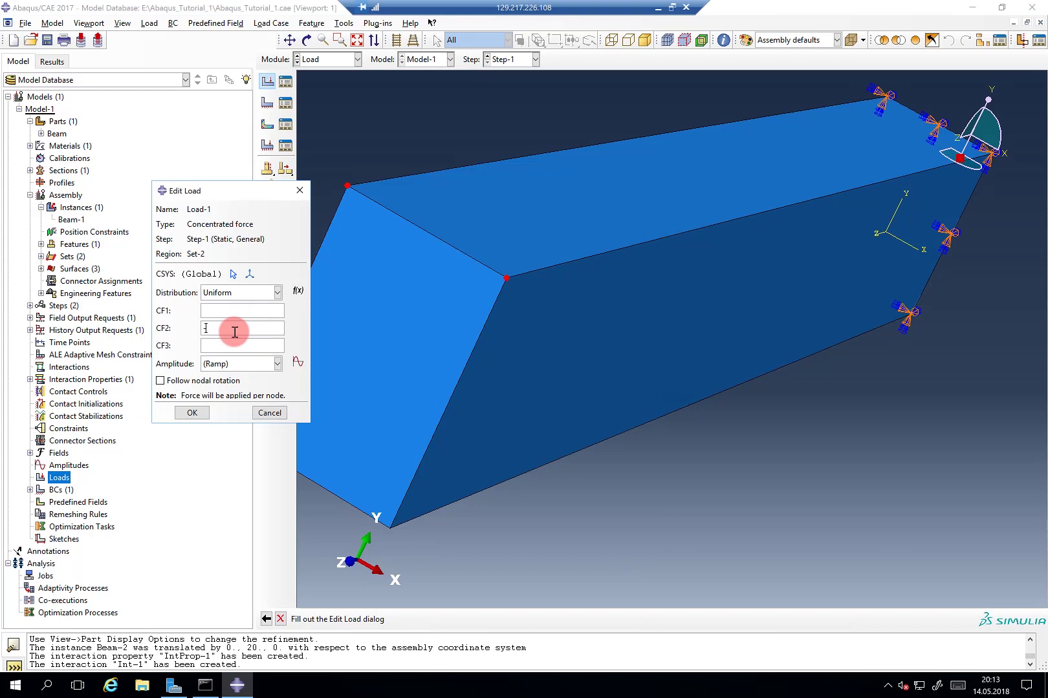
text(-200)
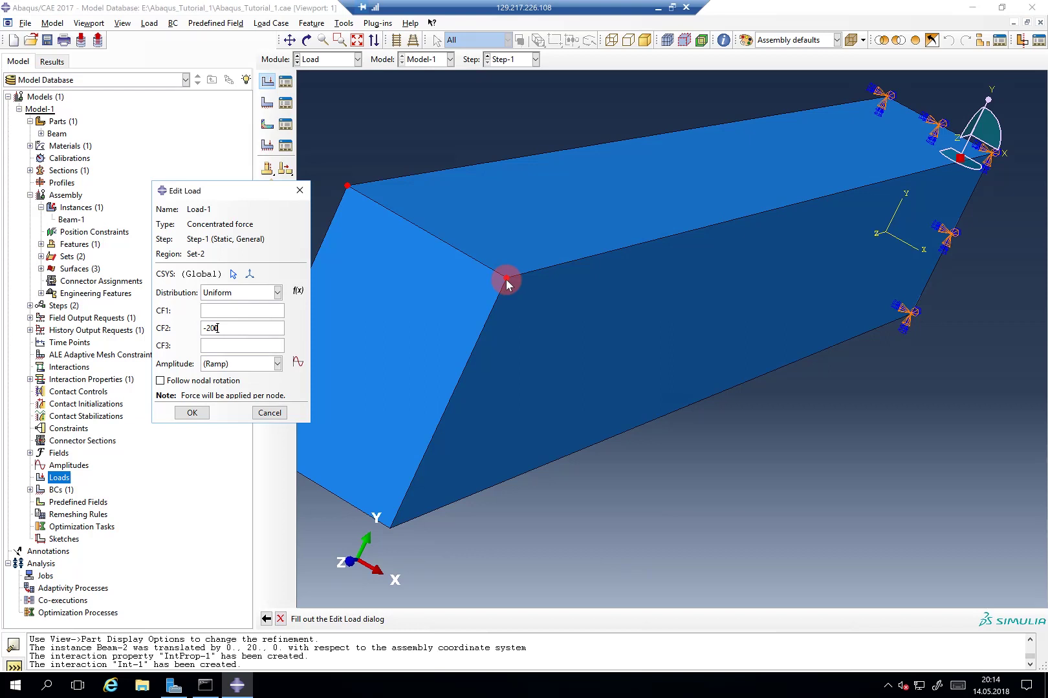
click(223, 328)
click(271, 414)
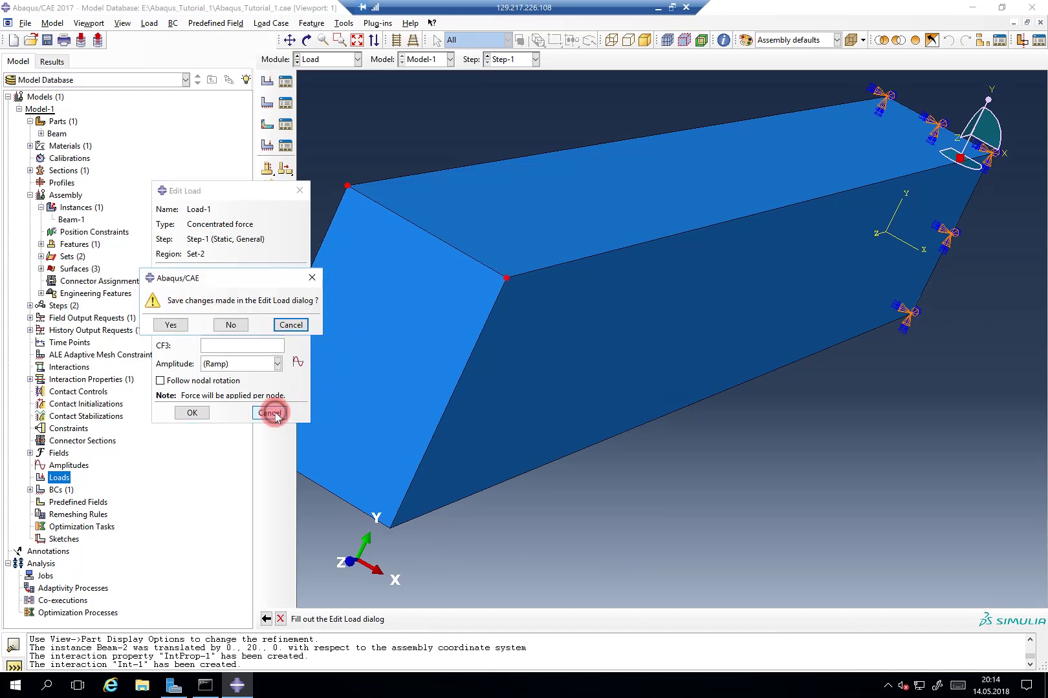
Discard the load unsaved and start Velocity/Angular velocity BC-2 on the free end's top edge.
click(230, 325)
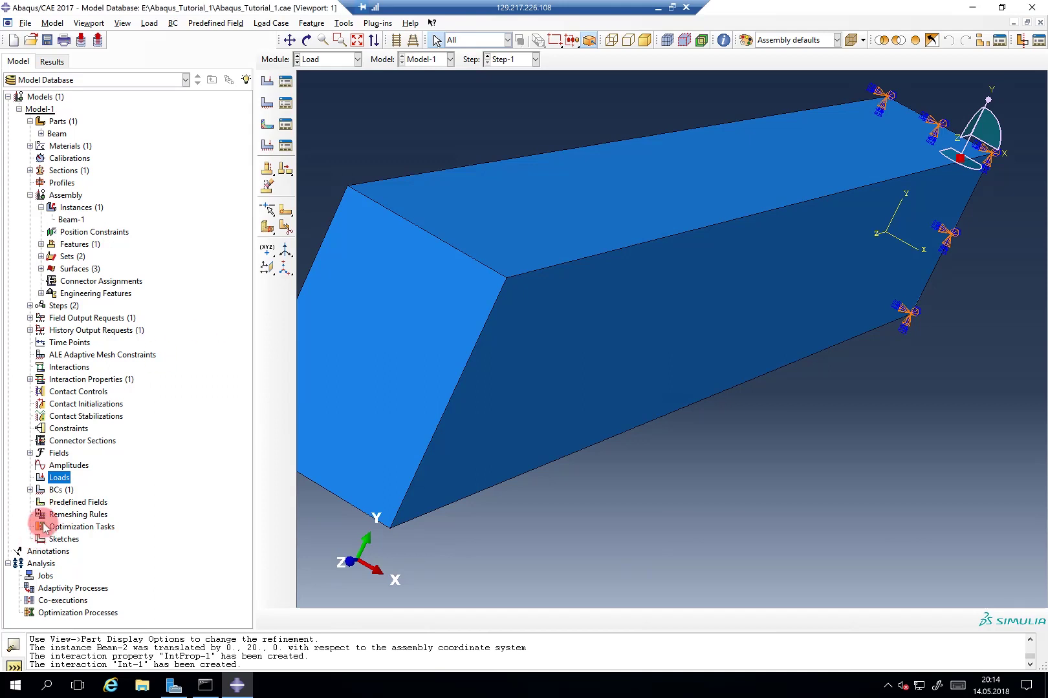
double_click(56, 489)
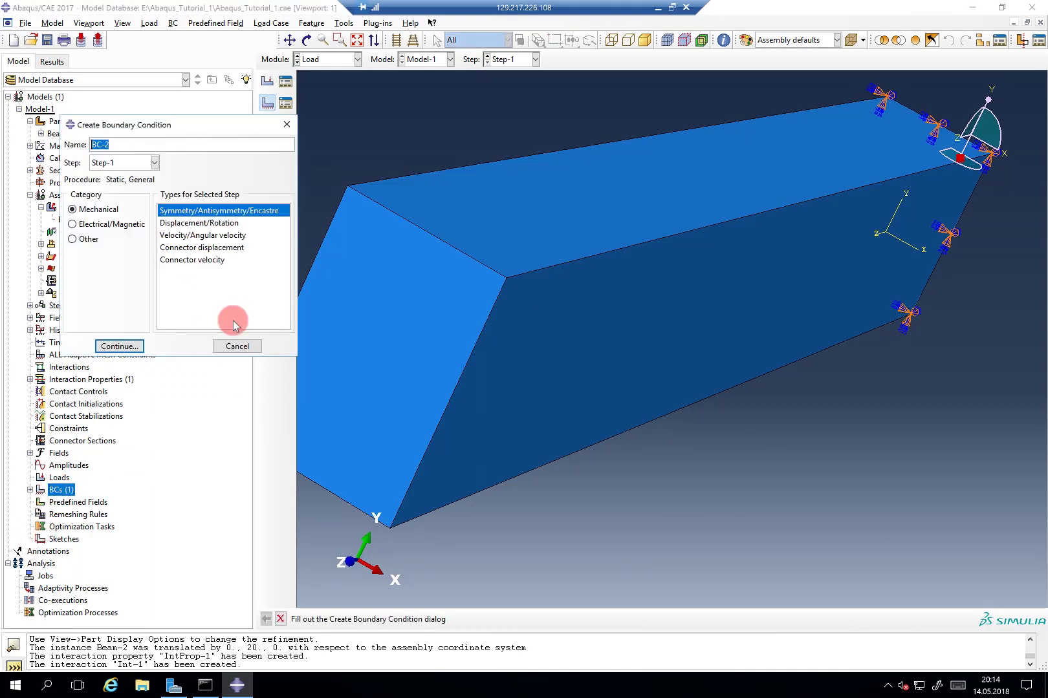
click(228, 236)
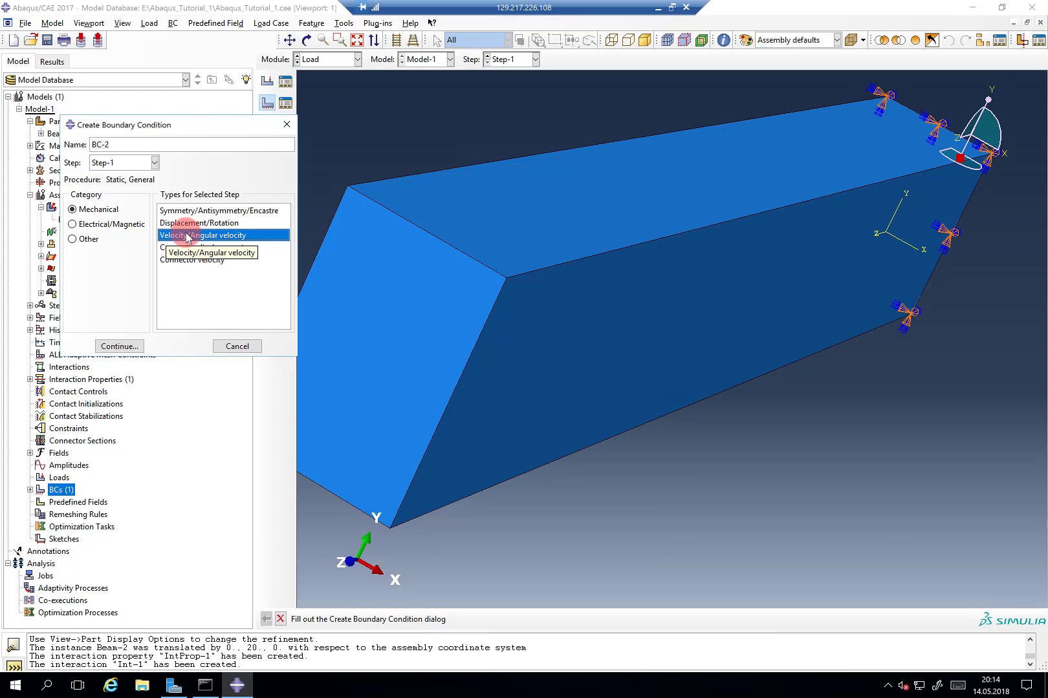
click(132, 344)
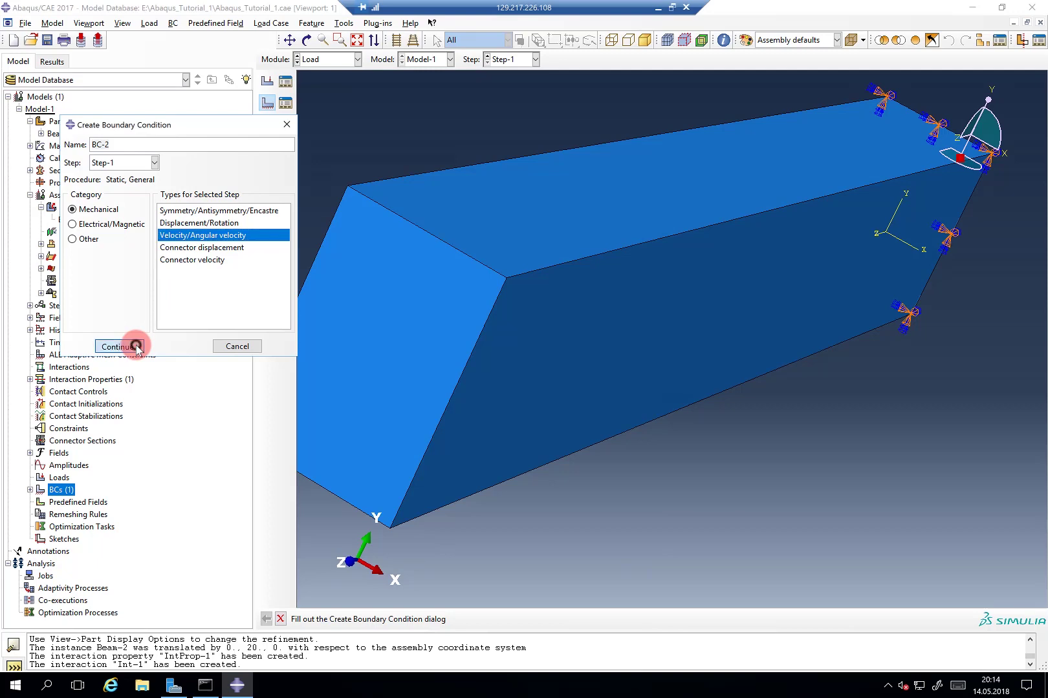
click(442, 239)
Confirm the edge and tick V1, V2, V3, with V2 set to -5 and V1, V3 at 0.
middle_click(439, 146)
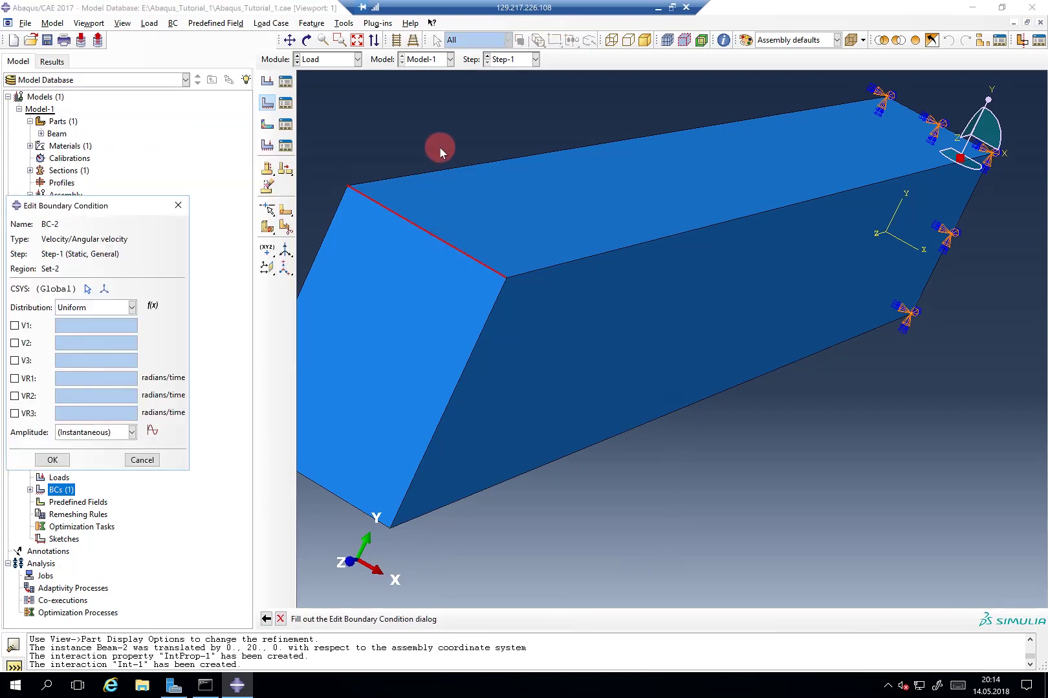
click(15, 326)
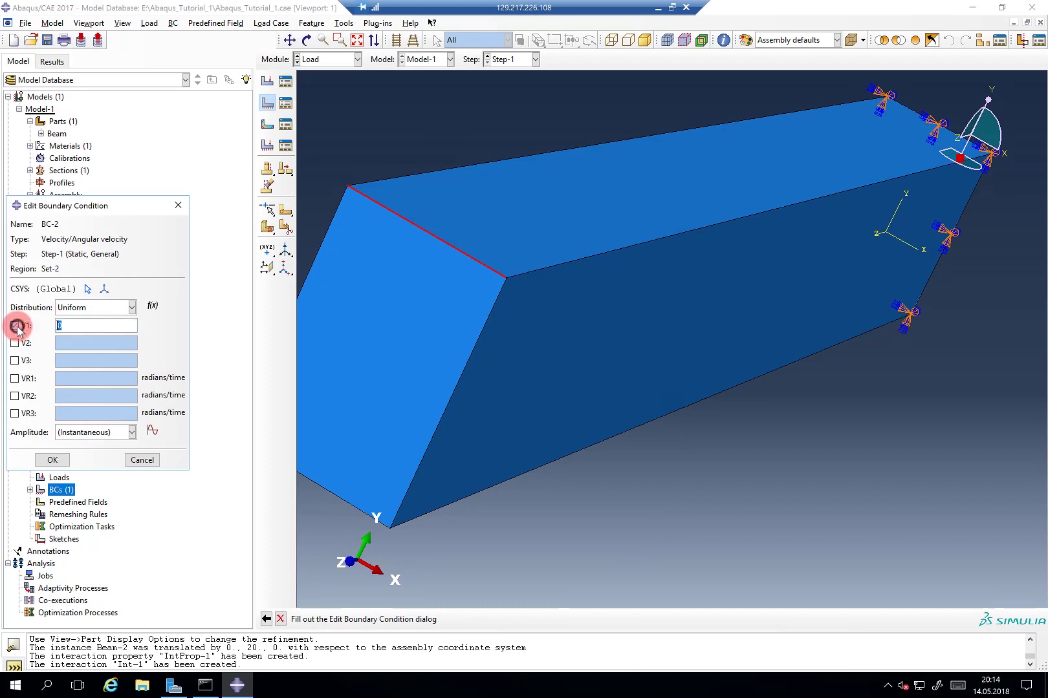
click(15, 343)
click(14, 361)
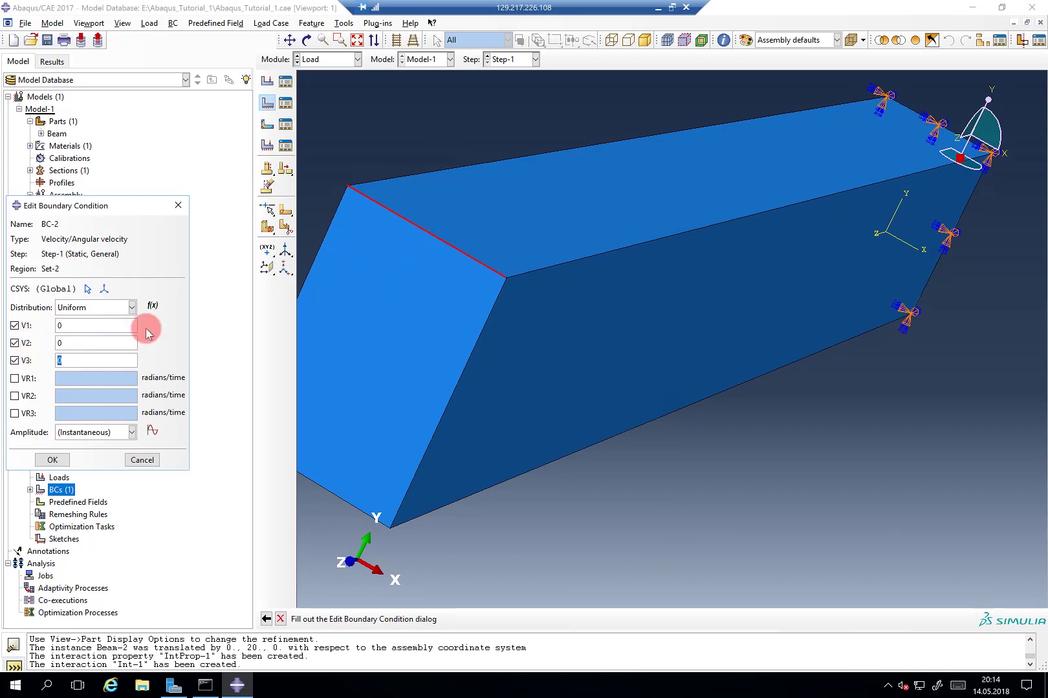
double_click(67, 344)
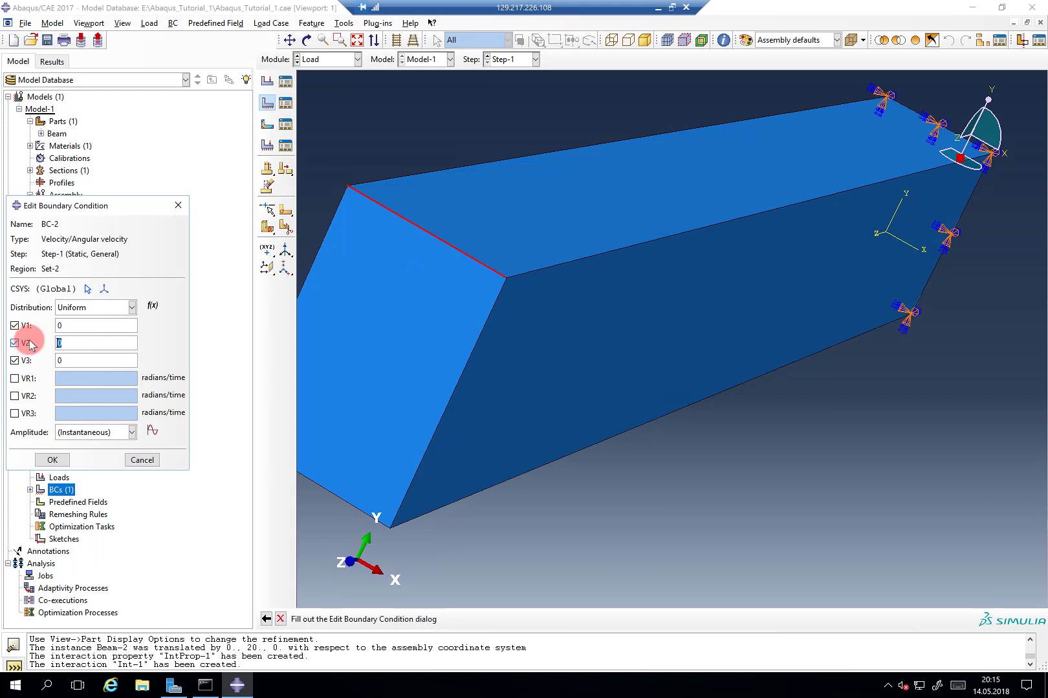
double_click(64, 347)
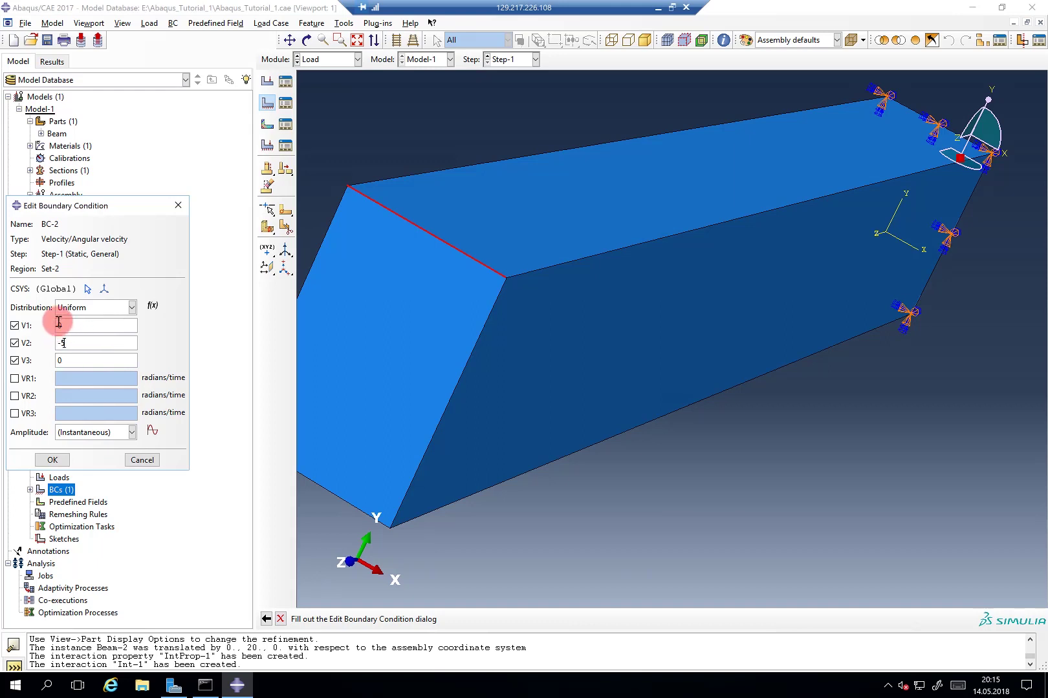
click(15, 325)
click(15, 325)
double_click(79, 325)
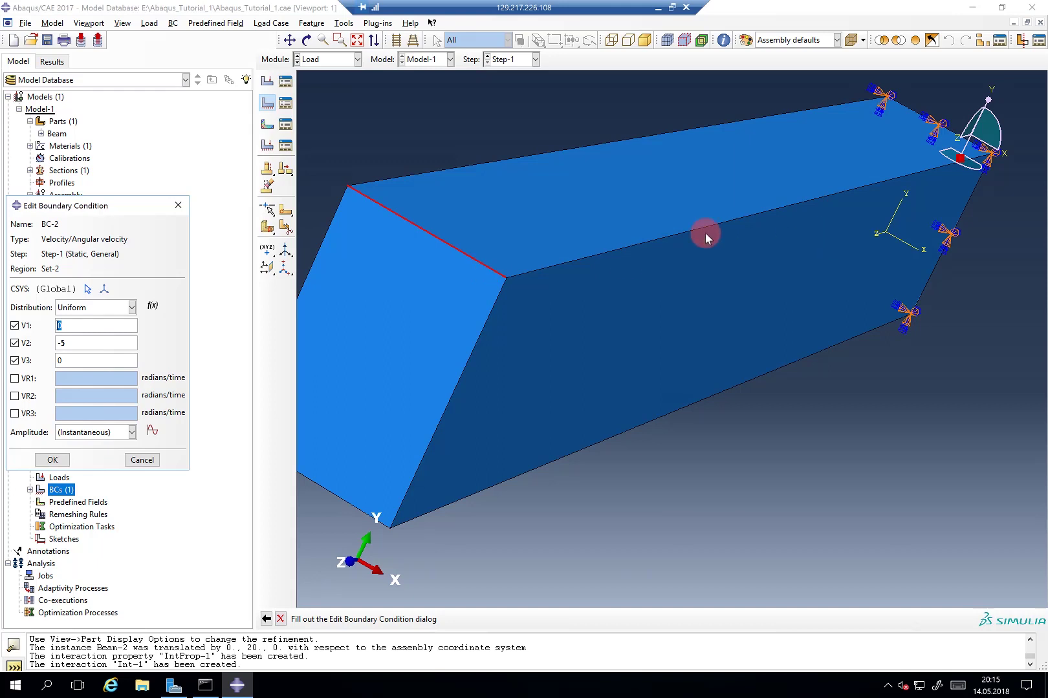
click(16, 362)
click(16, 362)
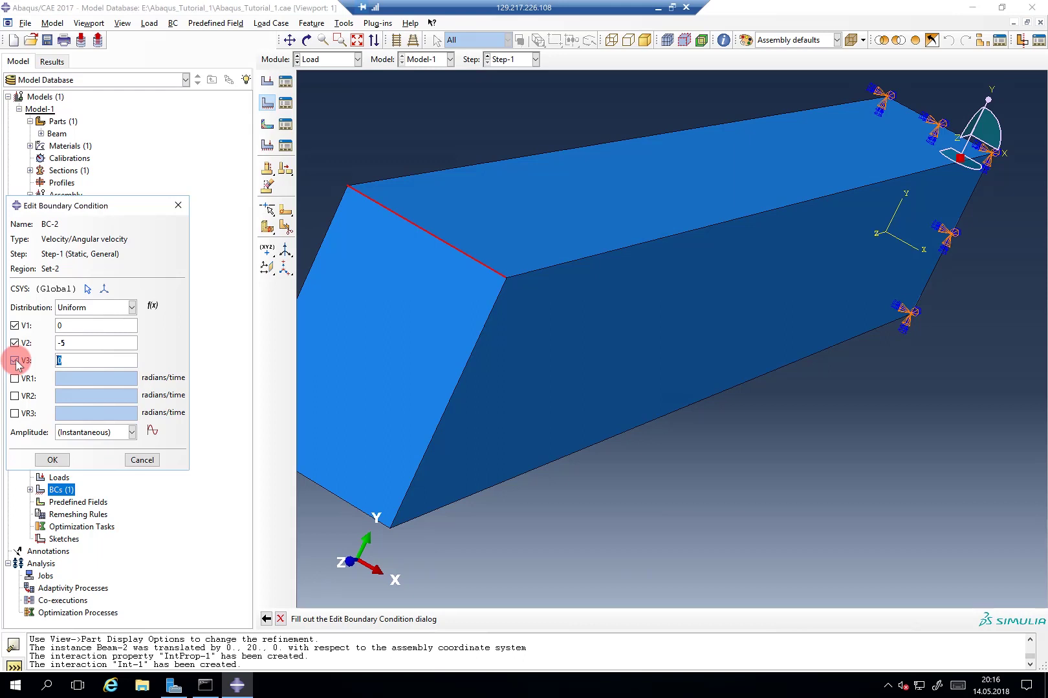
drag(129, 206, 234, 216)
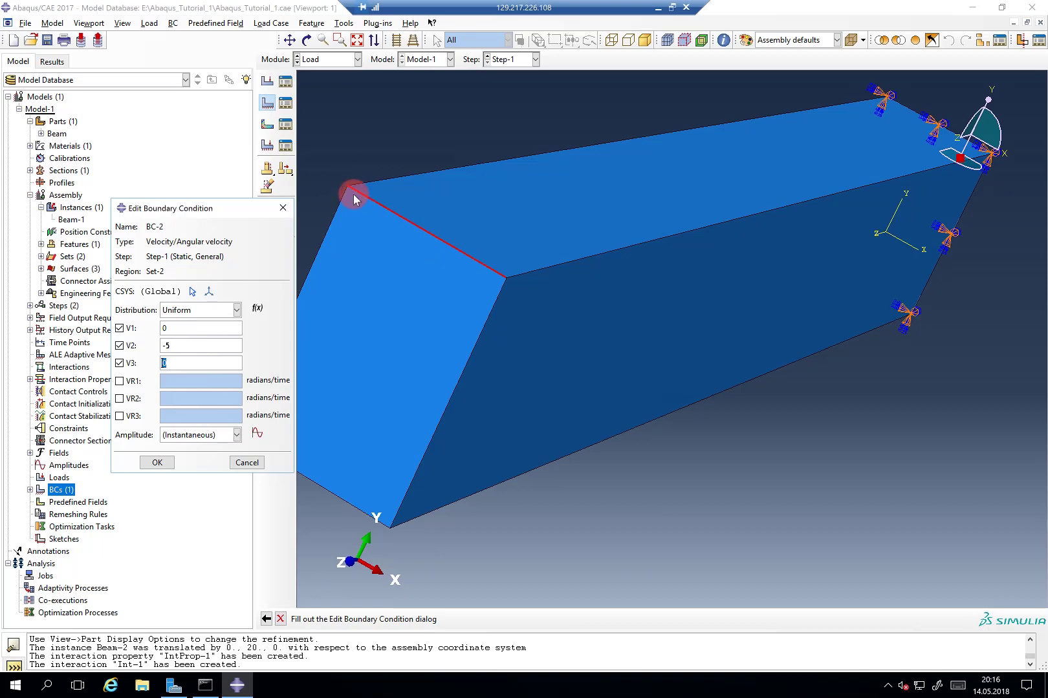
Confirm BC-2 as a downward velocity on the free end's top edge, then inspect the arrows.
click(156, 462)
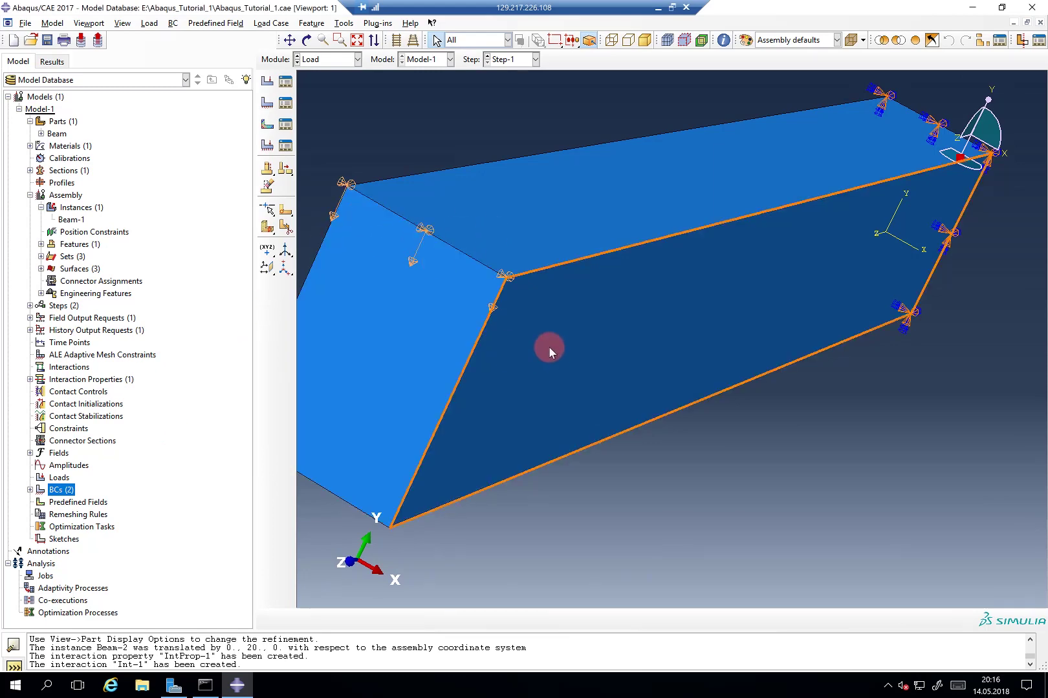
ctrl+alt+drag(549, 348, 636, 316)
ctrl+alt+middle_drag(483, 311, 819, 326)
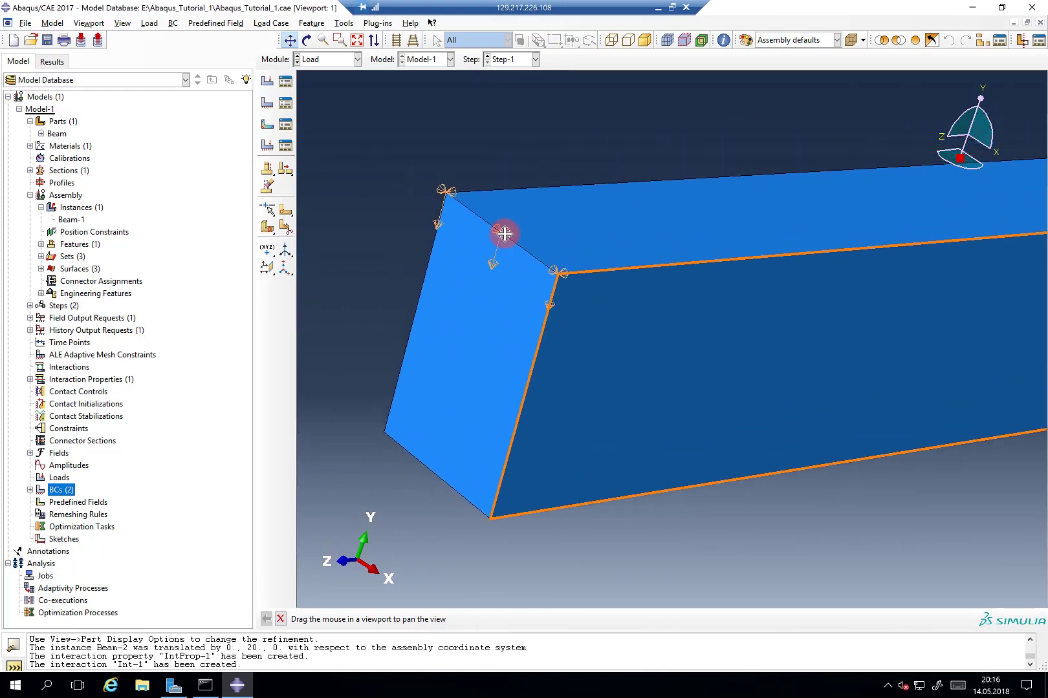